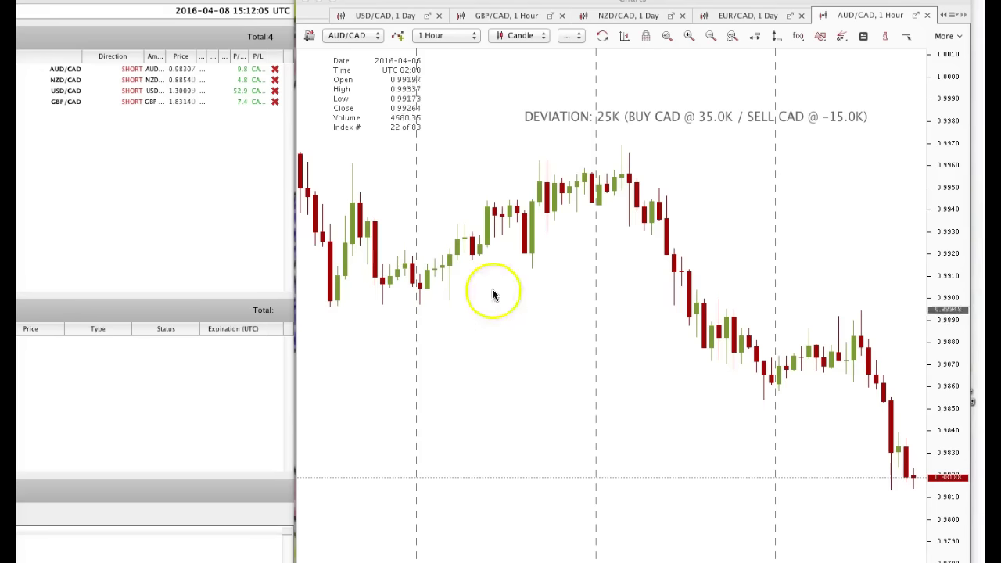
Step: Stretch the AUD/CAD hourly price axis to compress the candles, then restore the Forex Factory browser
{"action": "left_click", "coordinate": [948, 245]}
{"action": "left_click_drag", "start_coordinate": [948, 246], "coordinate": [949, 255]}
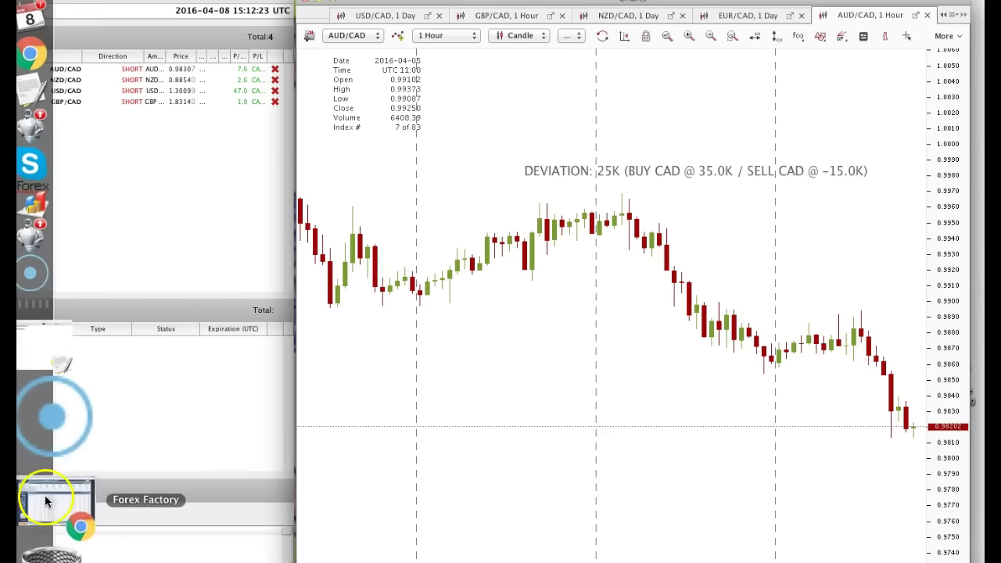
{"action": "left_click", "coordinate": [45, 493]}
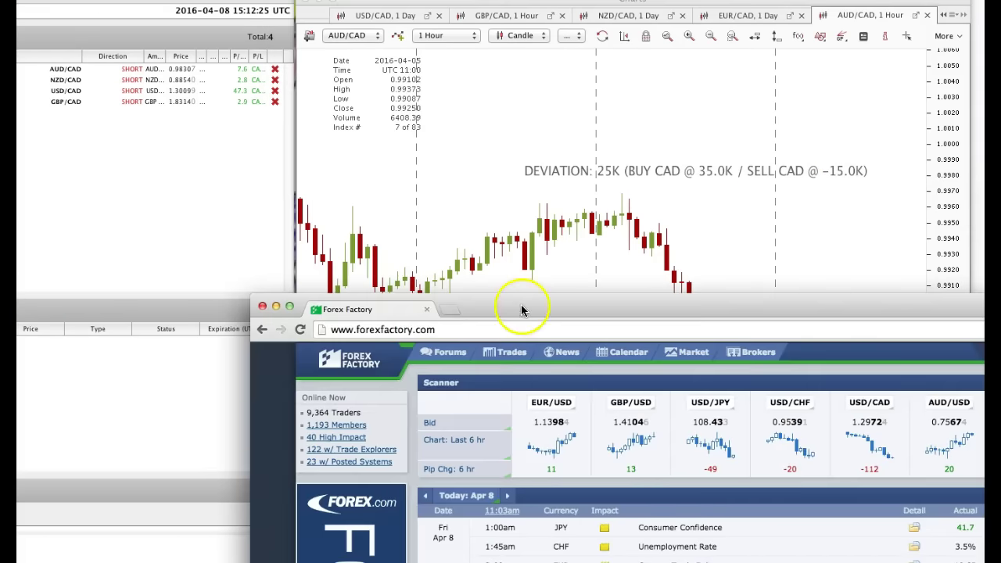
Step: Maximize the browser, highlight the CAD 40.6K and 7.1% actuals, then drag it aside
{"action": "left_click_drag", "start_coordinate": [523, 315], "coordinate": [404, 72]}
{"action": "double_click", "coordinate": [404, 73]}
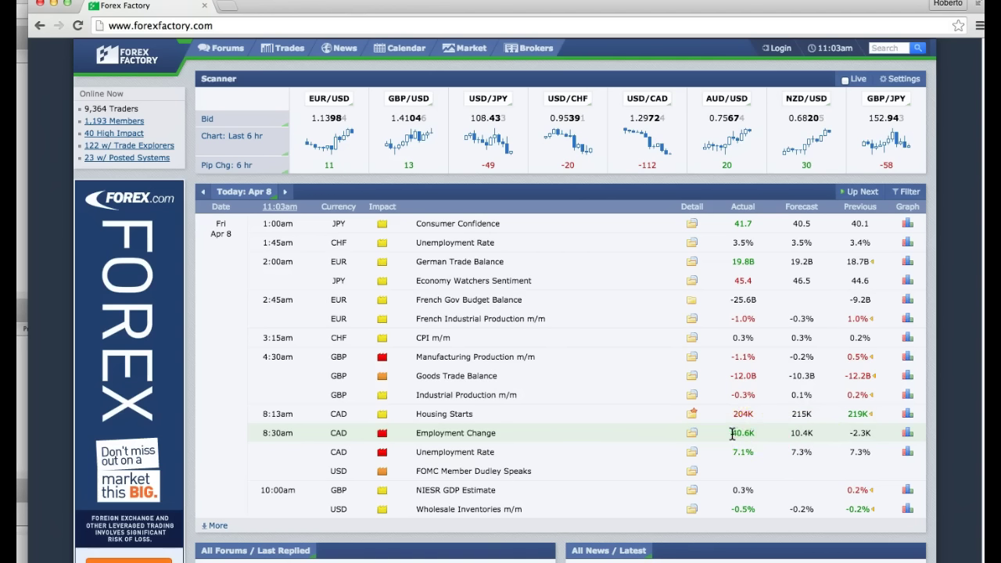
{"action": "left_click_drag", "start_coordinate": [756, 433], "coordinate": [756, 440]}
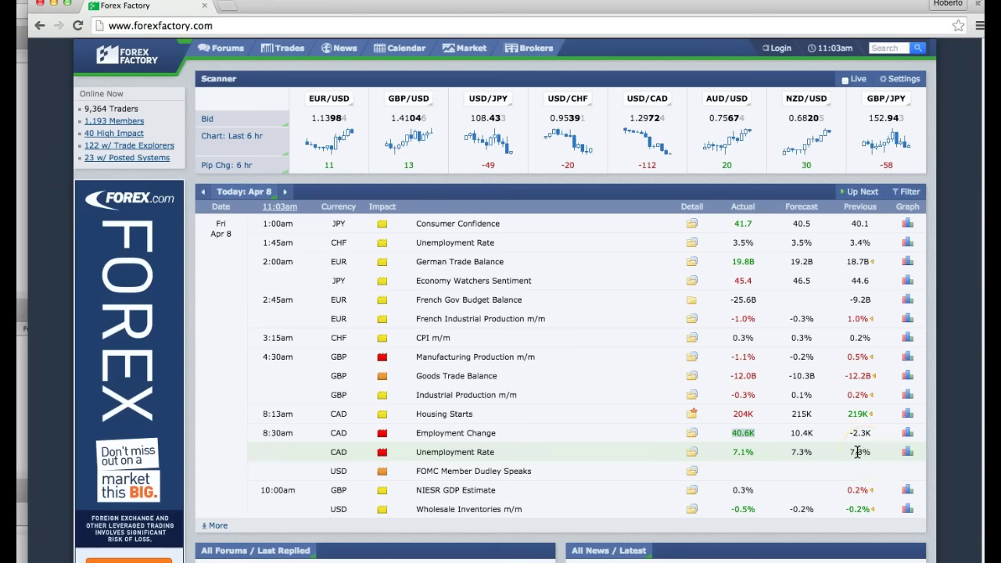
{"action": "left_click", "coordinate": [743, 452]}
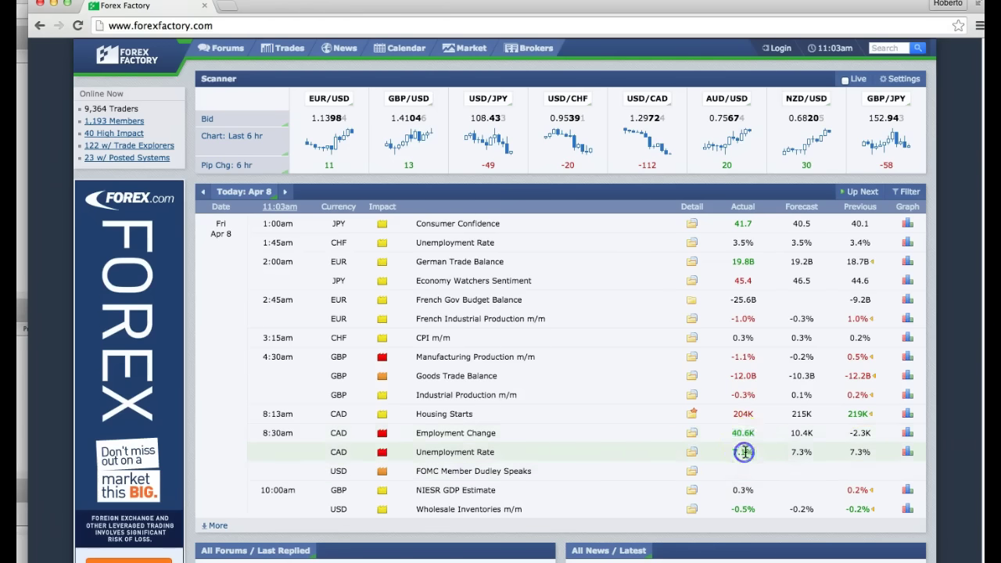
{"action": "left_click_drag", "start_coordinate": [740, 452], "coordinate": [758, 444]}
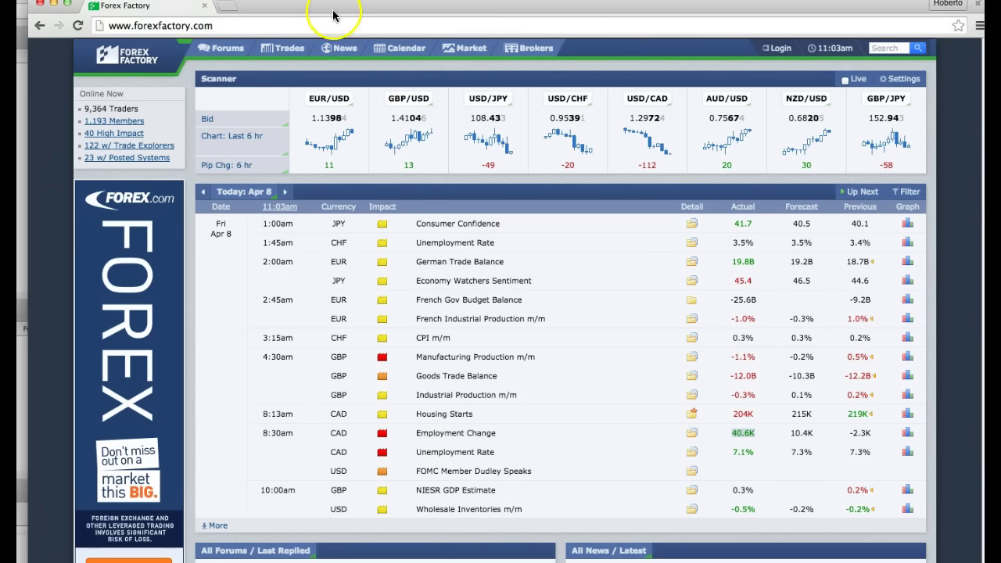
{"action": "left_click_drag", "start_coordinate": [332, 14], "coordinate": [380, 562]}
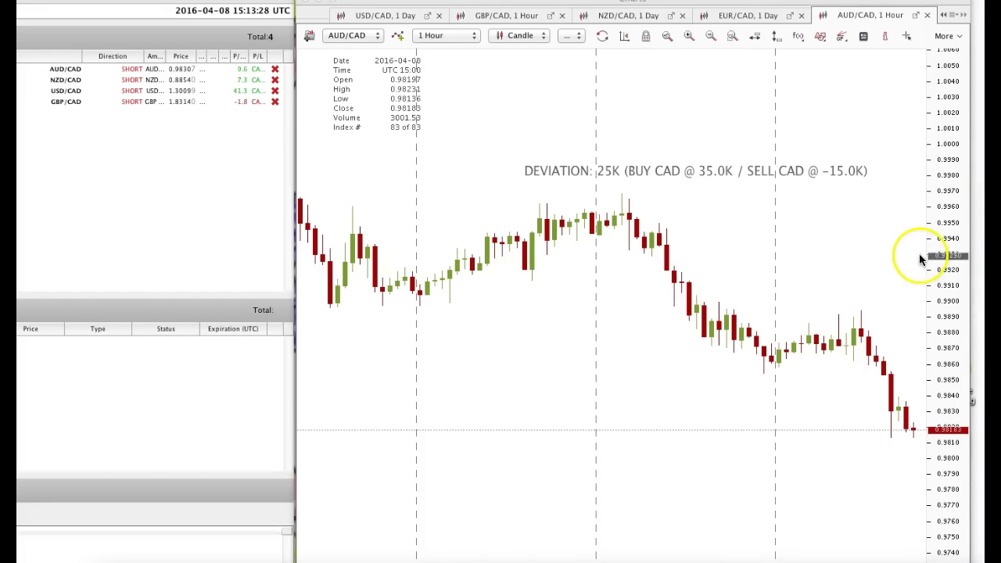
{"action": "left_click_drag", "start_coordinate": [920, 260], "coordinate": [939, 264]}
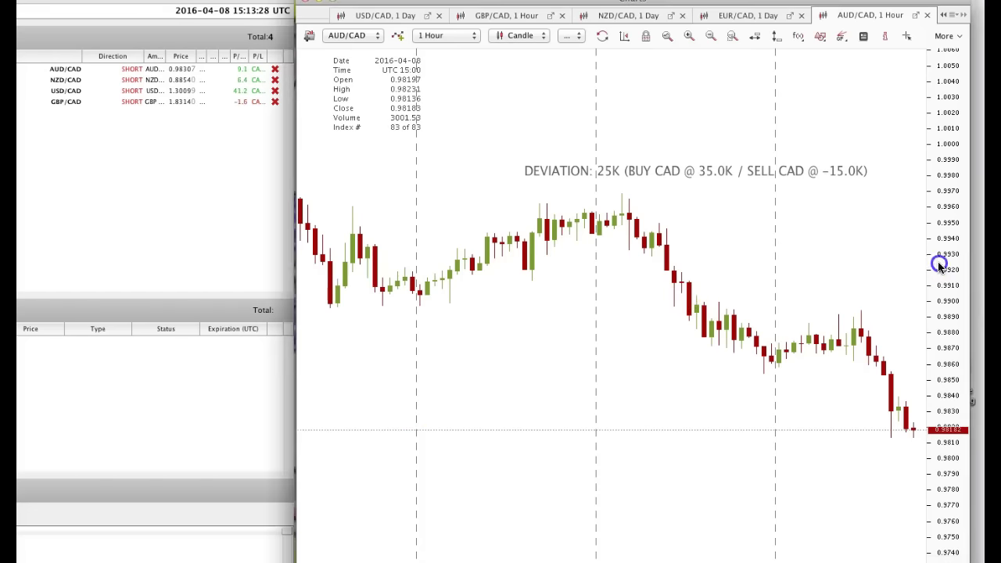
Step: View the USD/CAD daily chart, then switch to the GBP/CAD hourly chart
{"action": "left_click", "coordinate": [376, 20]}
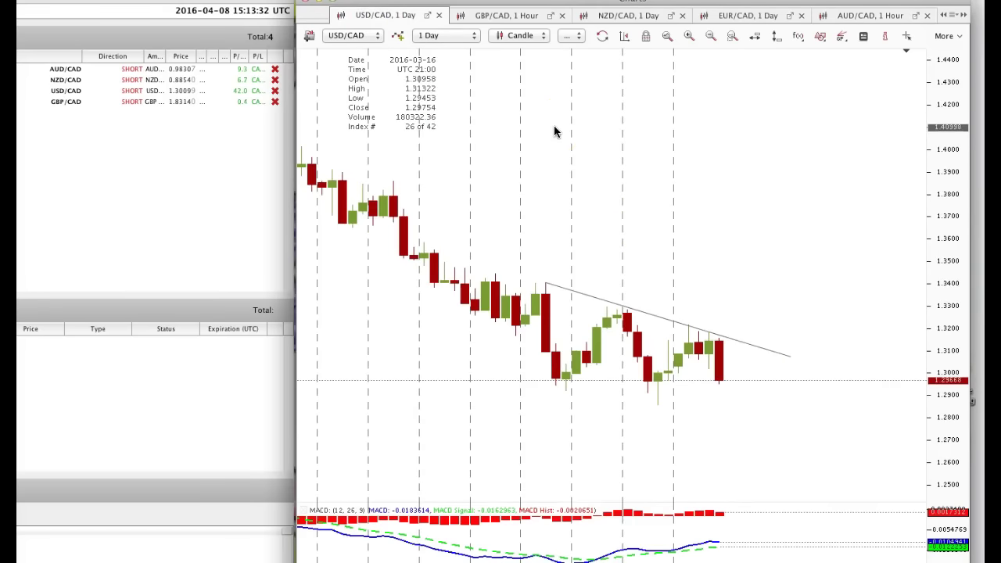
{"action": "left_click", "coordinate": [511, 16]}
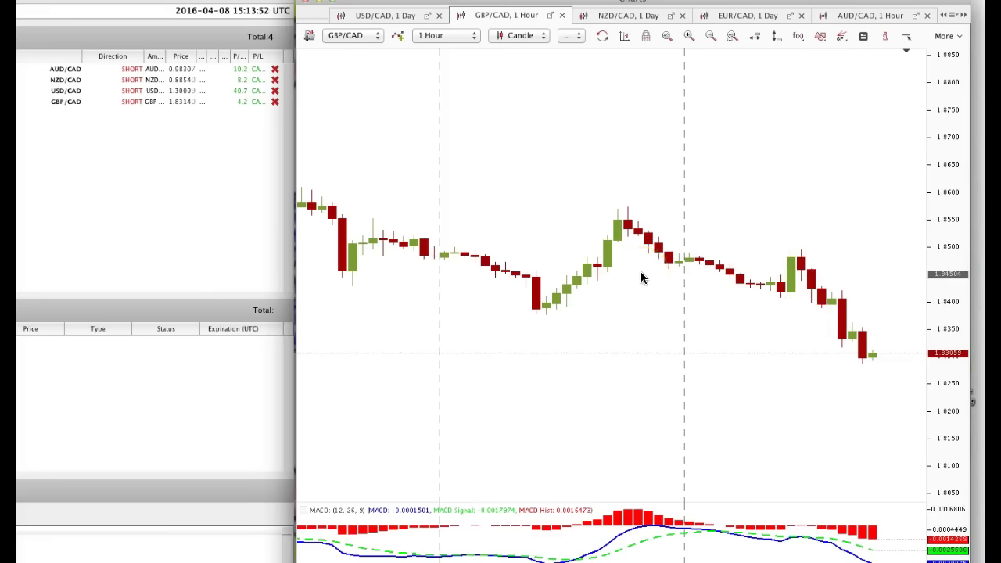
Step: Switch the GBP/CAD chart's timeframe from 1 Hour to 1 Day
{"action": "left_click", "coordinate": [624, 16]}
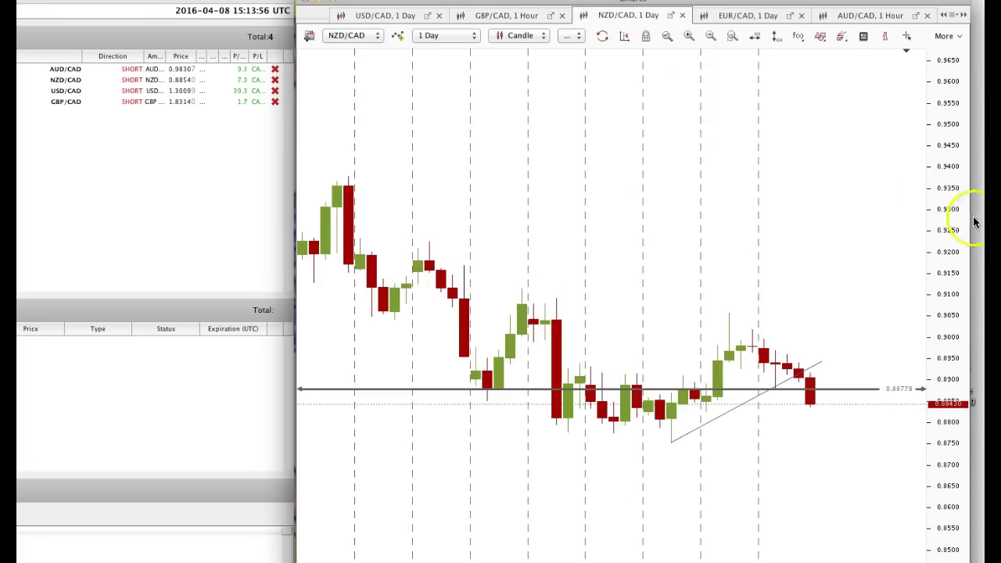
{"action": "left_click", "coordinate": [521, 16]}
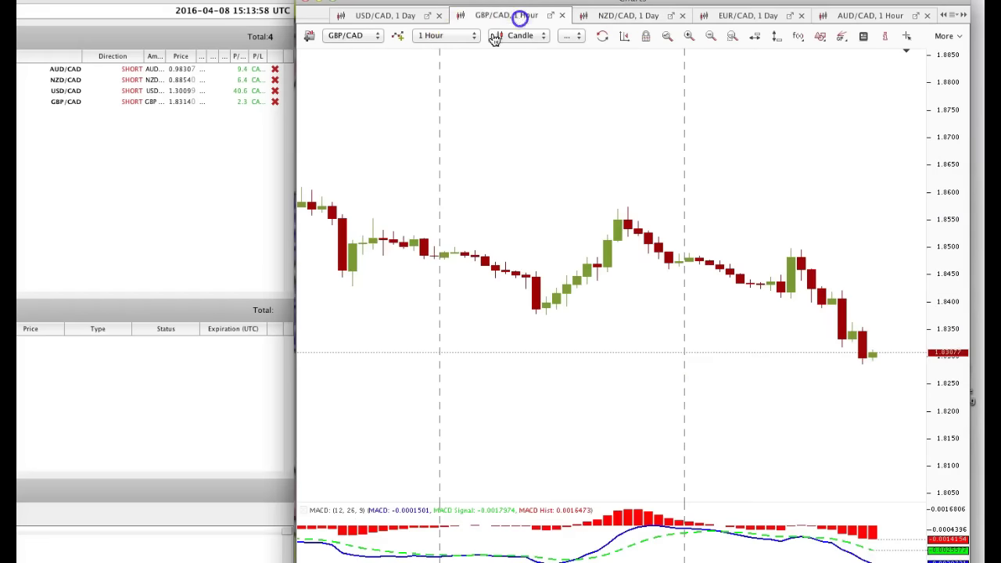
{"action": "left_click", "coordinate": [453, 36]}
{"action": "left_click", "coordinate": [431, 137]}
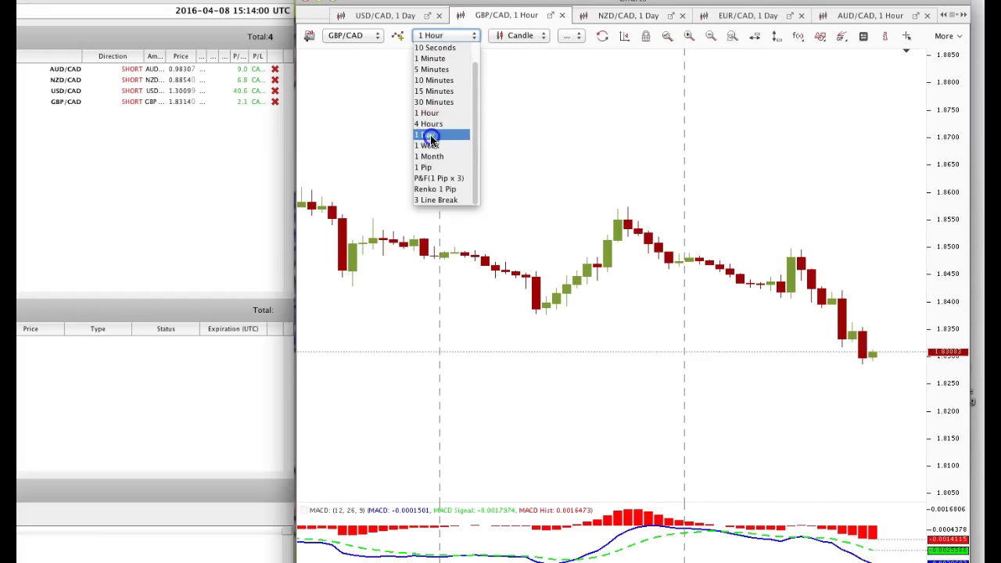
Step: Remove the stray GBP/CAD trend line and its leftover label near 2.05
{"action": "left_click", "coordinate": [544, 106]}
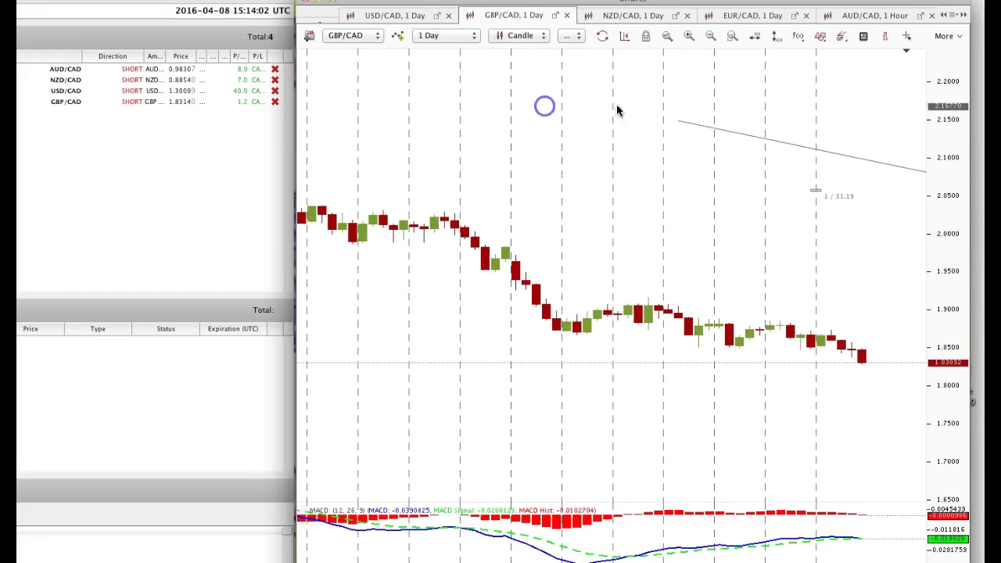
{"action": "right_click", "coordinate": [699, 123]}
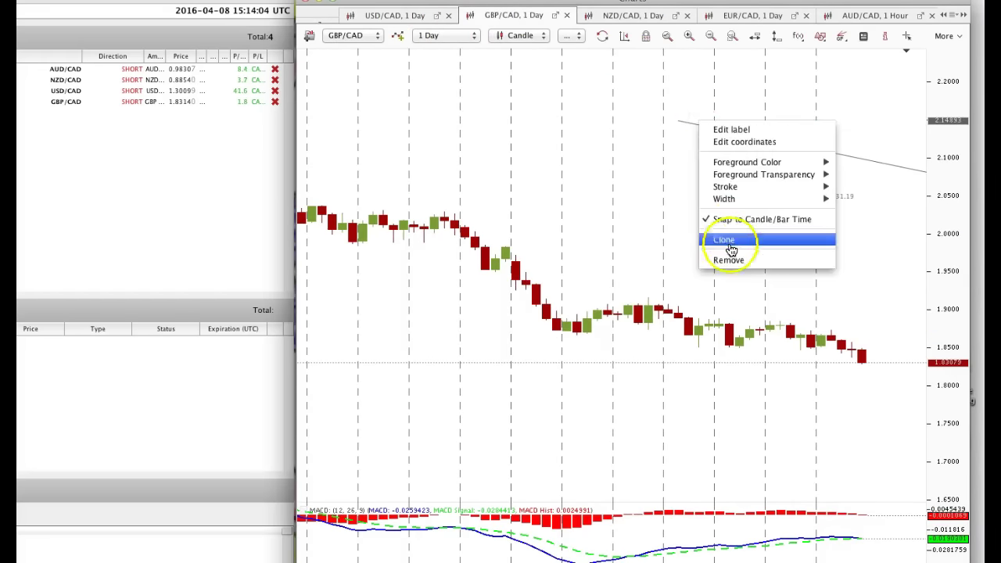
{"action": "left_click", "coordinate": [727, 259]}
{"action": "left_click", "coordinate": [816, 191]}
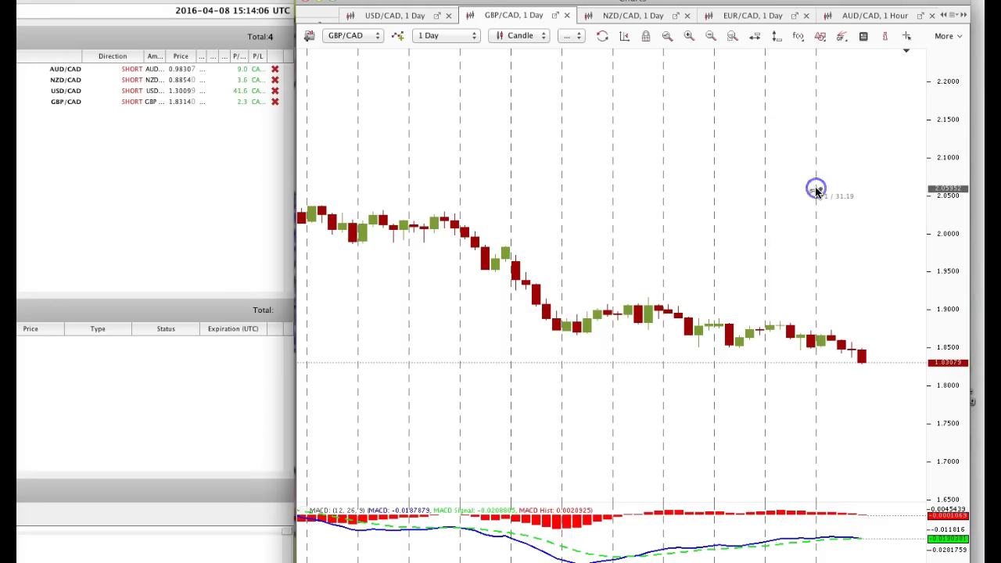
{"action": "left_click", "coordinate": [841, 378]}
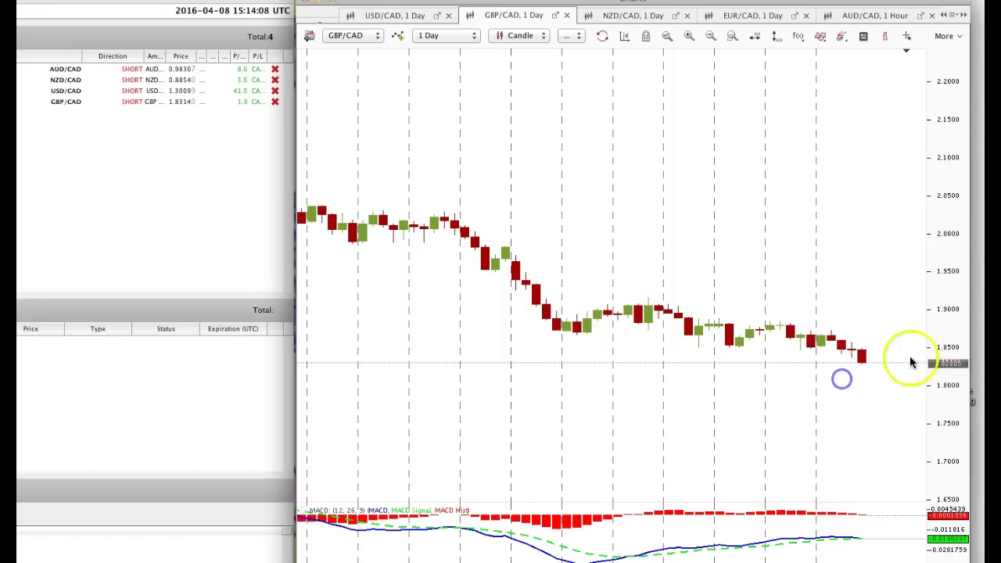
Step: Stretch the GBP/CAD price scale, shift candles left, and return to AUD/CAD hourly
{"action": "mouse_move", "coordinate": [934, 364]}
{"action": "left_mouse_down"}
{"action": "mouse_move", "coordinate": [943, 335]}
{"action": "mouse_move", "coordinate": [944, 354]}
{"action": "left_mouse_up"}
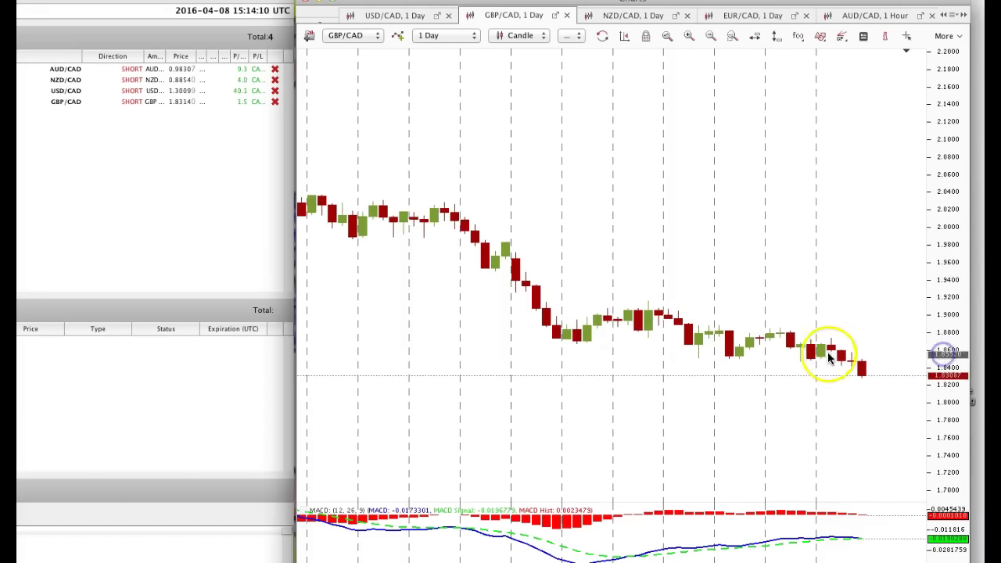
{"action": "left_click_drag", "start_coordinate": [690, 274], "coordinate": [650, 266]}
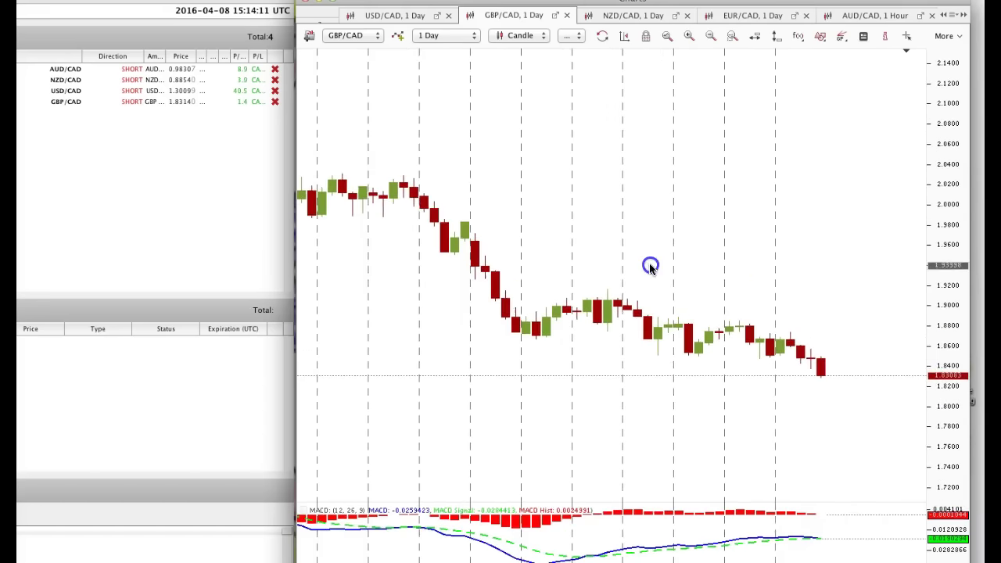
{"action": "left_click", "coordinate": [867, 16]}
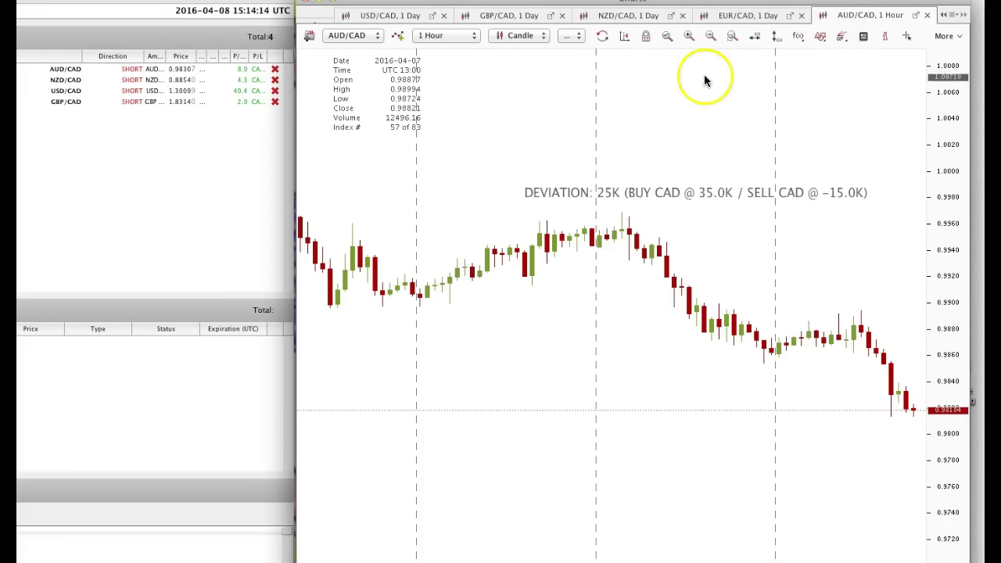
Step: Set AUD/CAD to 1 Day, then open EUR/CAD daily and compress its candles
{"action": "left_click", "coordinate": [473, 36]}
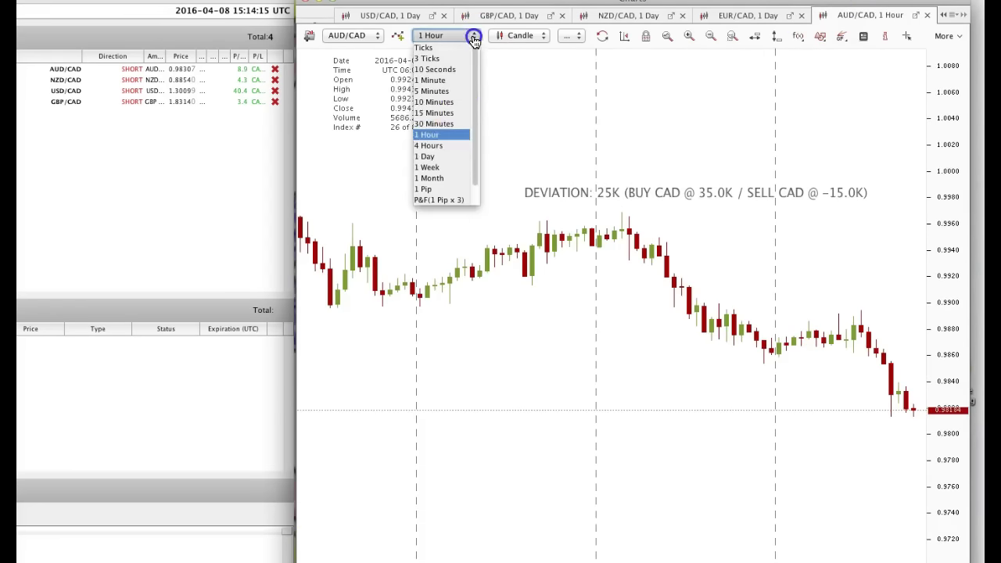
{"action": "left_click", "coordinate": [449, 158]}
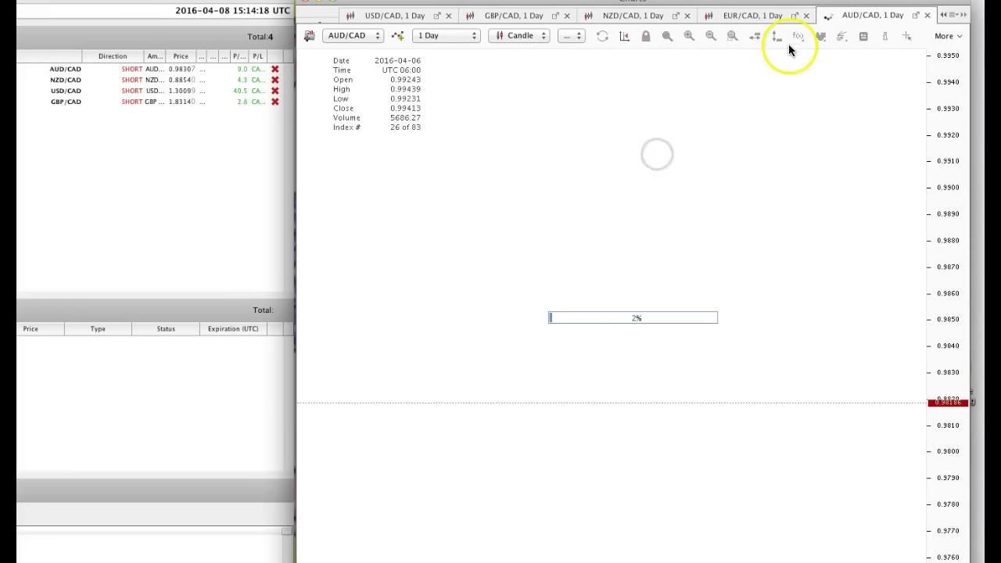
{"action": "left_click", "coordinate": [759, 16]}
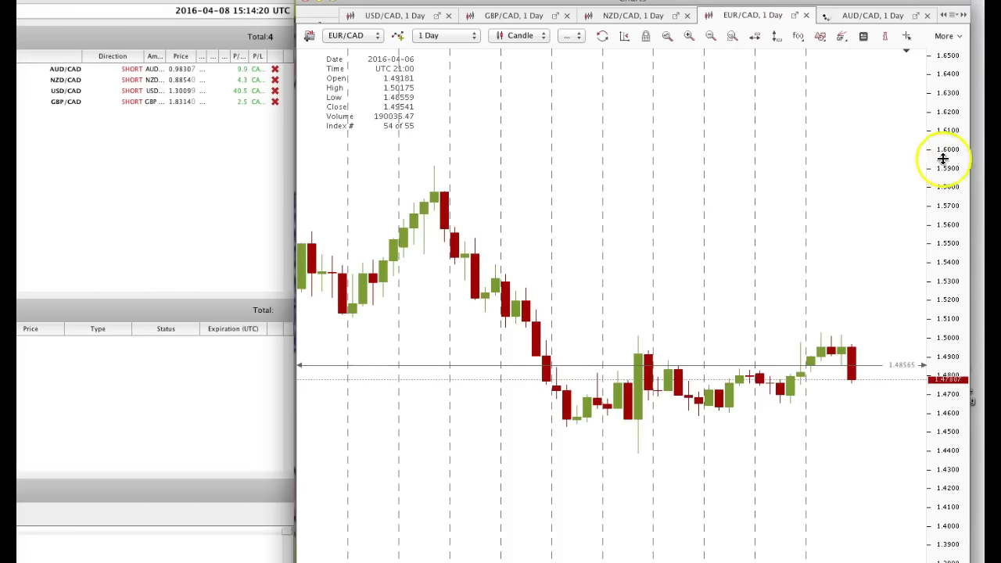
{"action": "left_click_drag", "start_coordinate": [946, 156], "coordinate": [949, 175]}
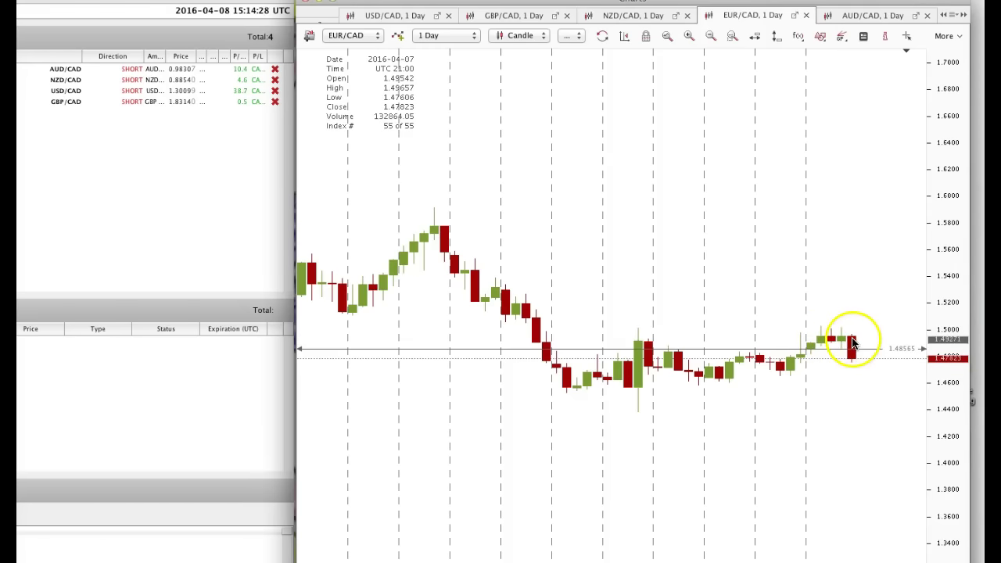
Step: Add a signal-down arrow above the last EUR/CAD candle and lower the horizontal line to 1.46723
{"action": "left_click", "coordinate": [820, 37]}
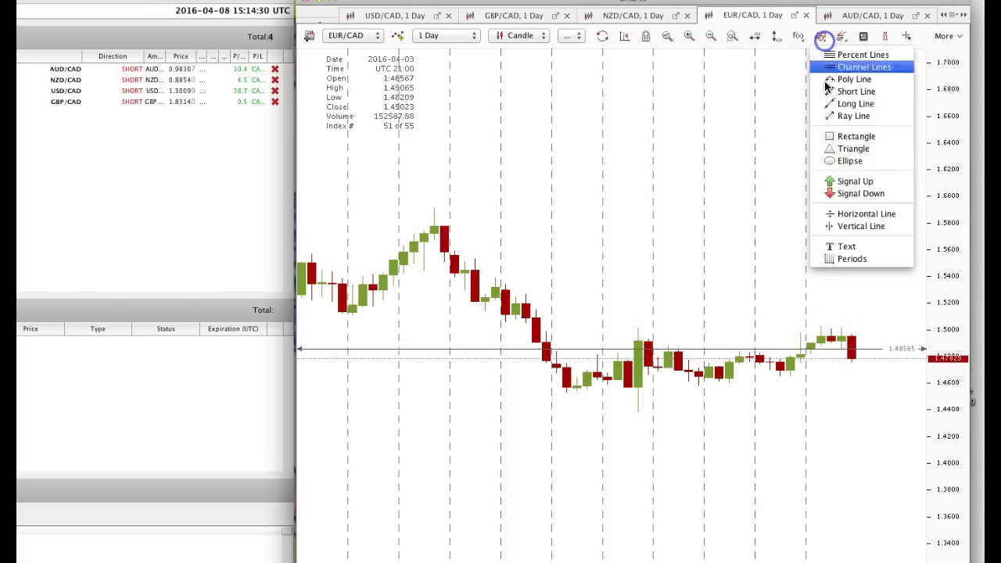
{"action": "left_click", "coordinate": [836, 185]}
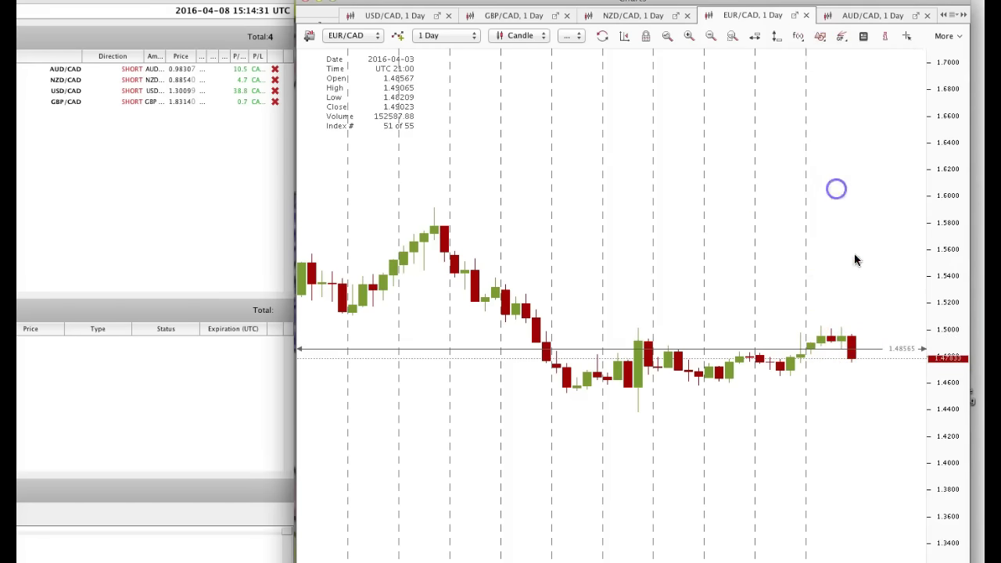
{"action": "left_click", "coordinate": [852, 323]}
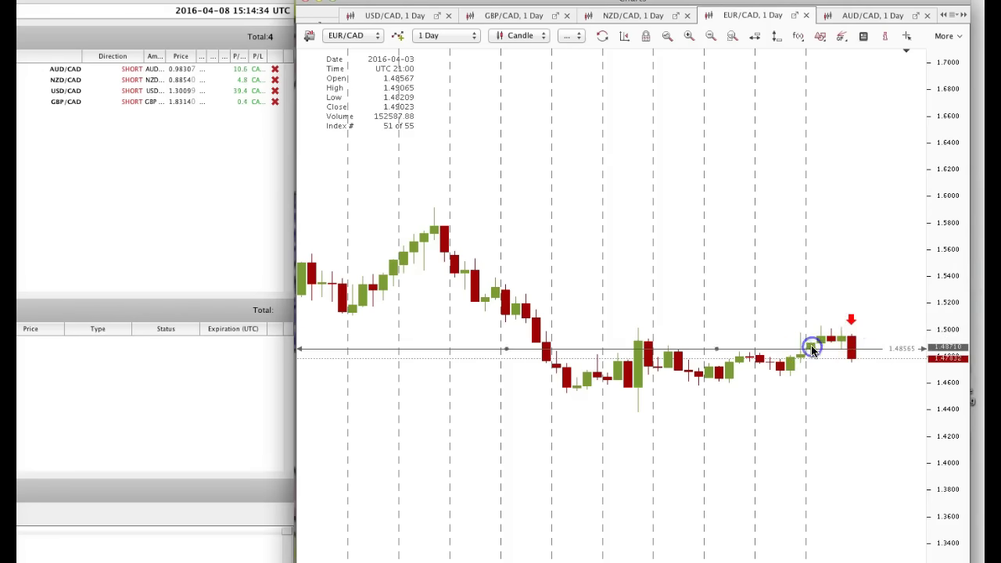
{"action": "left_click_drag", "start_coordinate": [812, 350], "coordinate": [813, 377]}
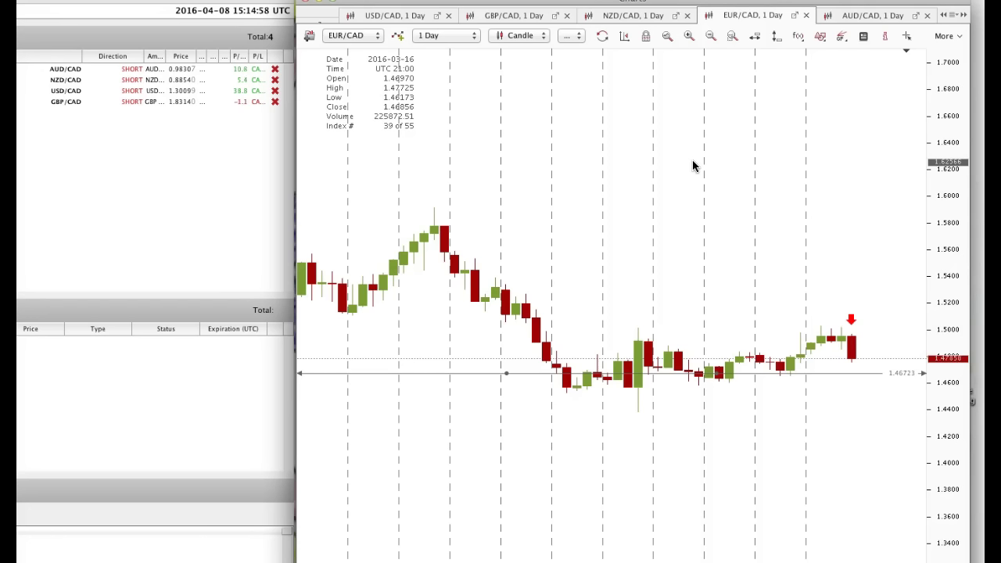
{"action": "left_click", "coordinate": [695, 182]}
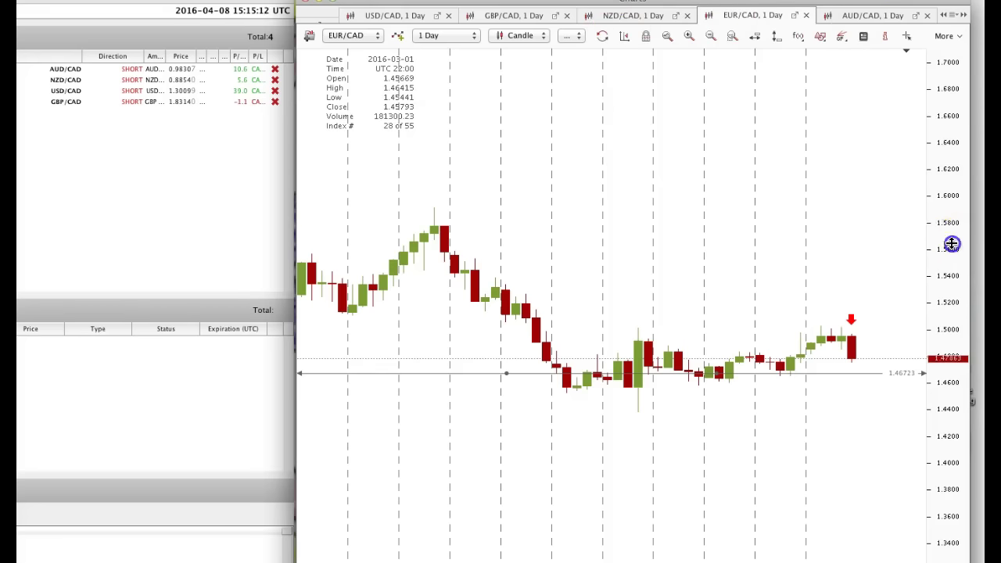
{"action": "scroll", "coordinate": [951, 248], "scroll_direction": "down", "scroll_amount": 2}
{"action": "scroll", "coordinate": [951, 247], "scroll_direction": "up", "scroll_amount": 1}
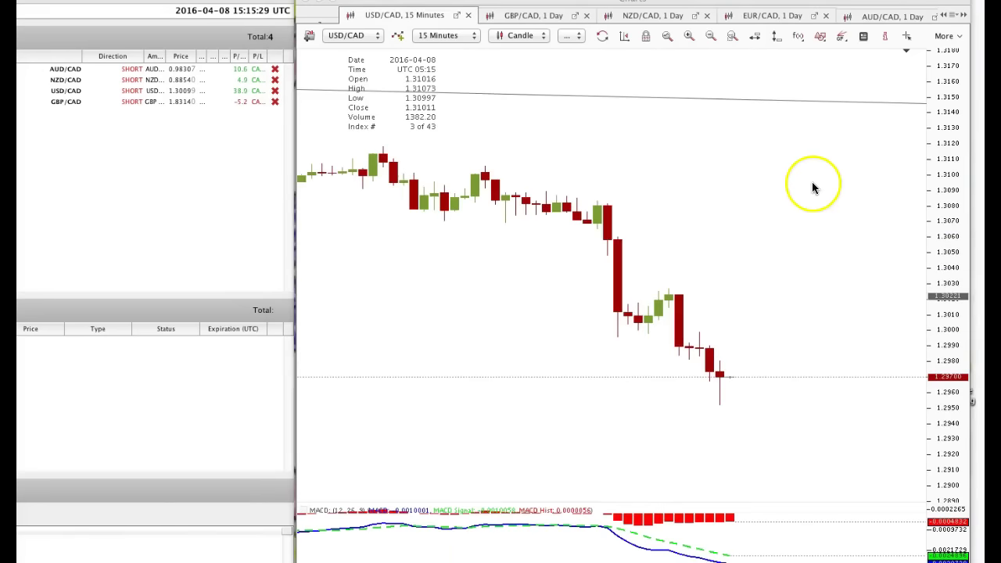
Step: Compress the USD/CAD 15-minute candles and draw a Fibonacci retracement from 1.30583 to 1.29981
{"action": "left_click_drag", "start_coordinate": [935, 173], "coordinate": [790, 198]}
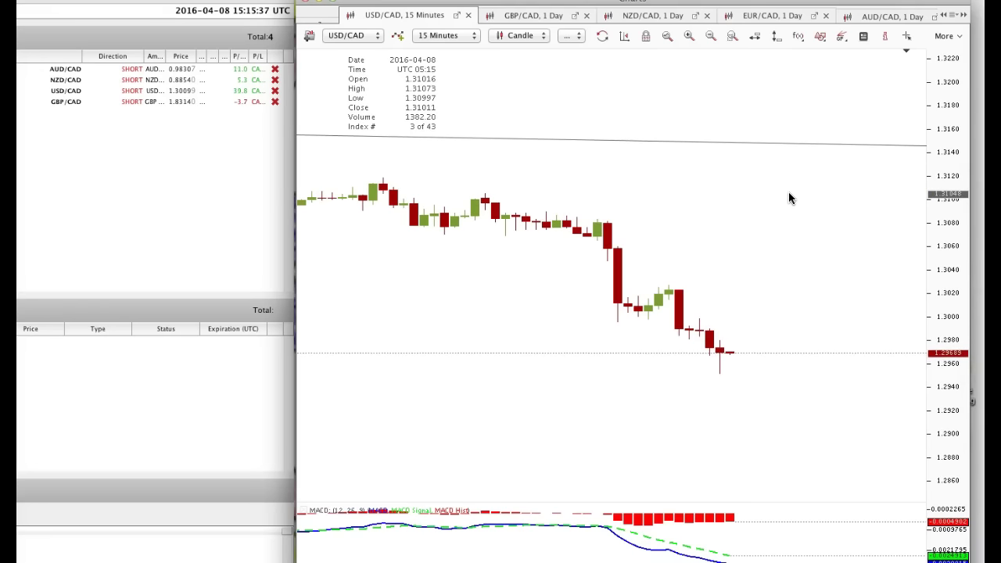
{"action": "left_click_drag", "start_coordinate": [788, 198], "coordinate": [697, 252]}
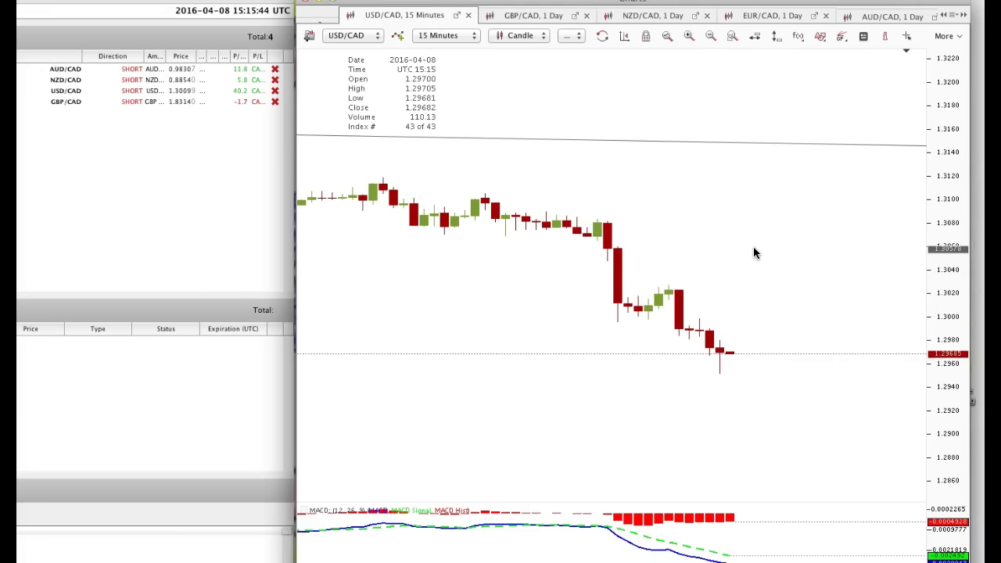
{"action": "left_click_drag", "start_coordinate": [935, 224], "coordinate": [936, 224]}
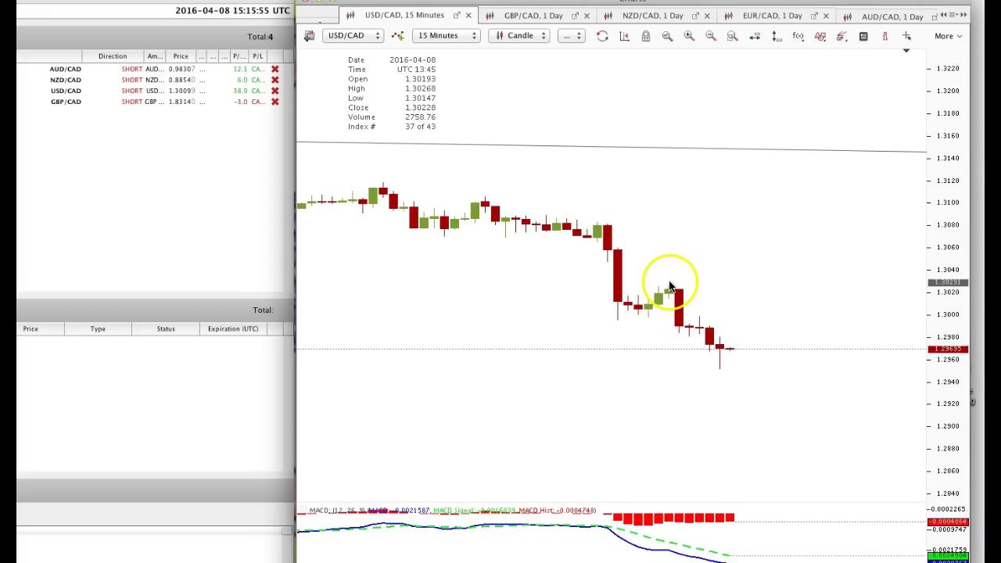
{"action": "left_click", "coordinate": [865, 41]}
{"action": "left_click", "coordinate": [852, 80]}
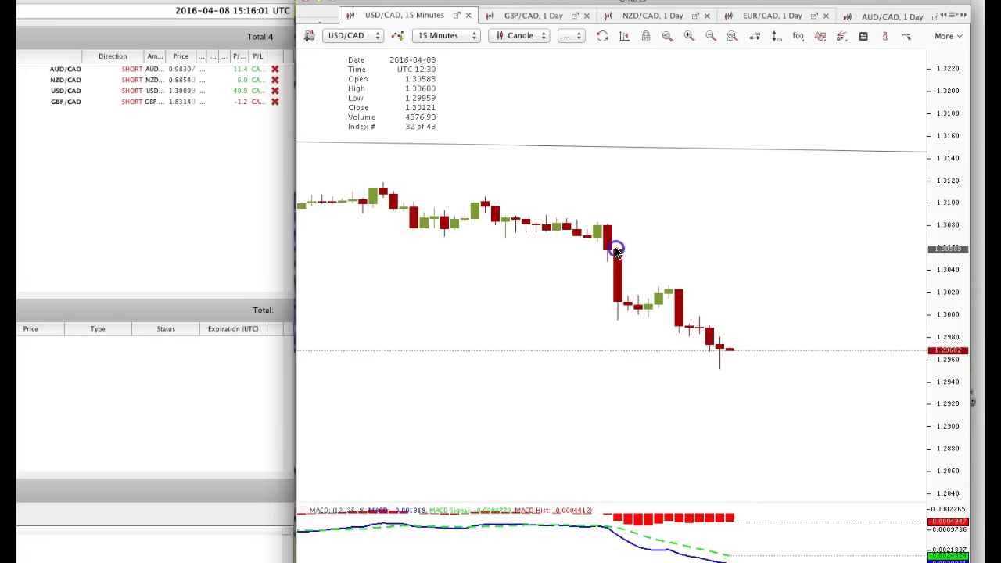
{"action": "left_click_drag", "start_coordinate": [615, 250], "coordinate": [622, 319]}
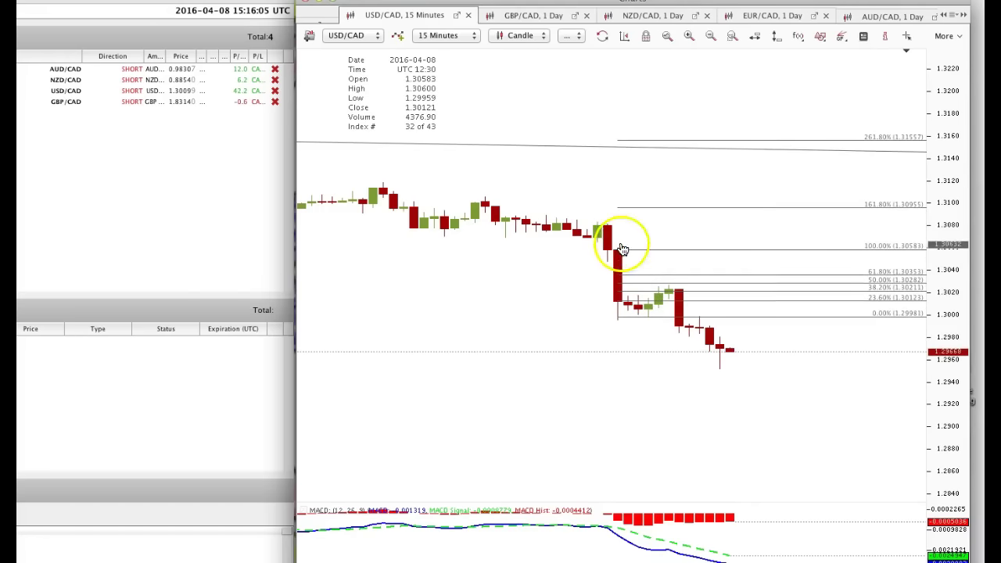
Step: Place a Signal Down arrow on top of the big red USD/CAD 15-minute candle
{"action": "left_click", "coordinate": [822, 36]}
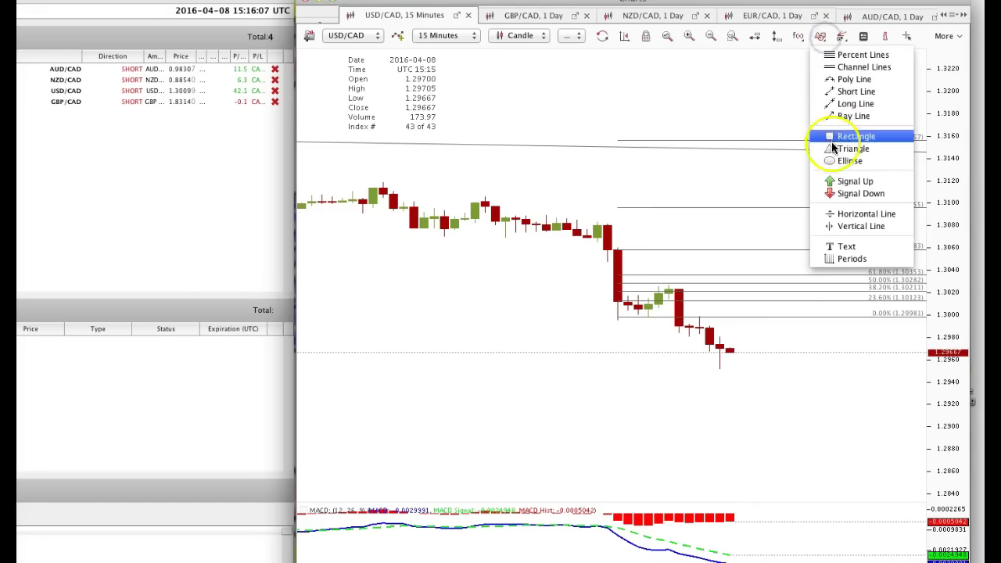
{"action": "left_click", "coordinate": [837, 195]}
{"action": "left_click", "coordinate": [618, 240]}
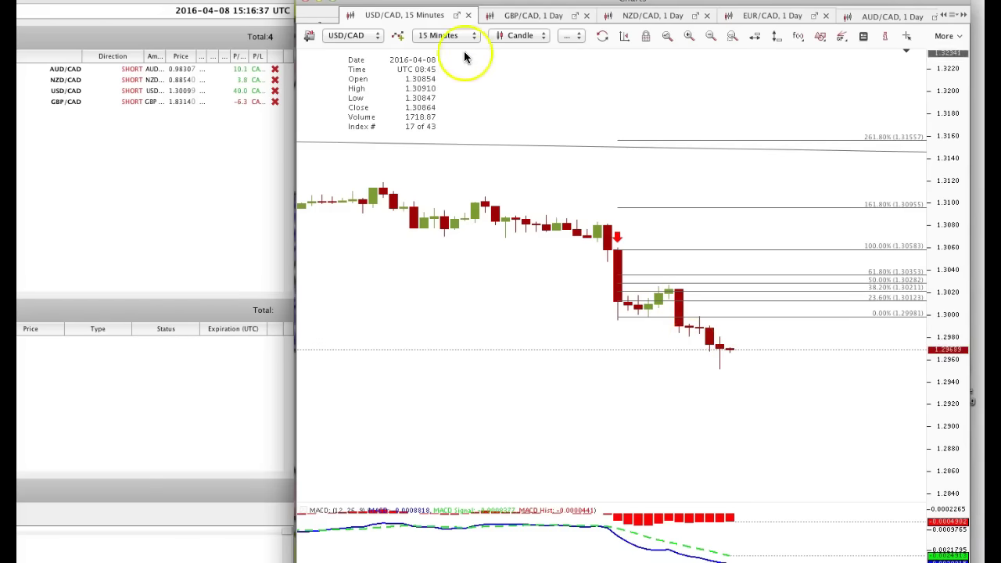
Step: Switch the GBP/CAD chart to 15-minute candles and pan it into view
{"action": "left_click", "coordinate": [531, 15]}
{"action": "left_click", "coordinate": [429, 36]}
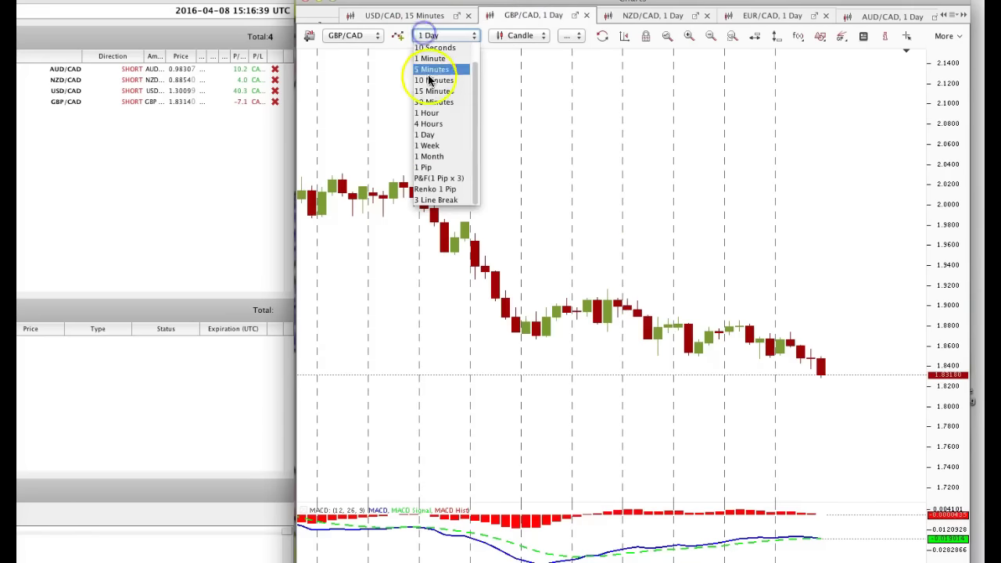
{"action": "left_click", "coordinate": [432, 90]}
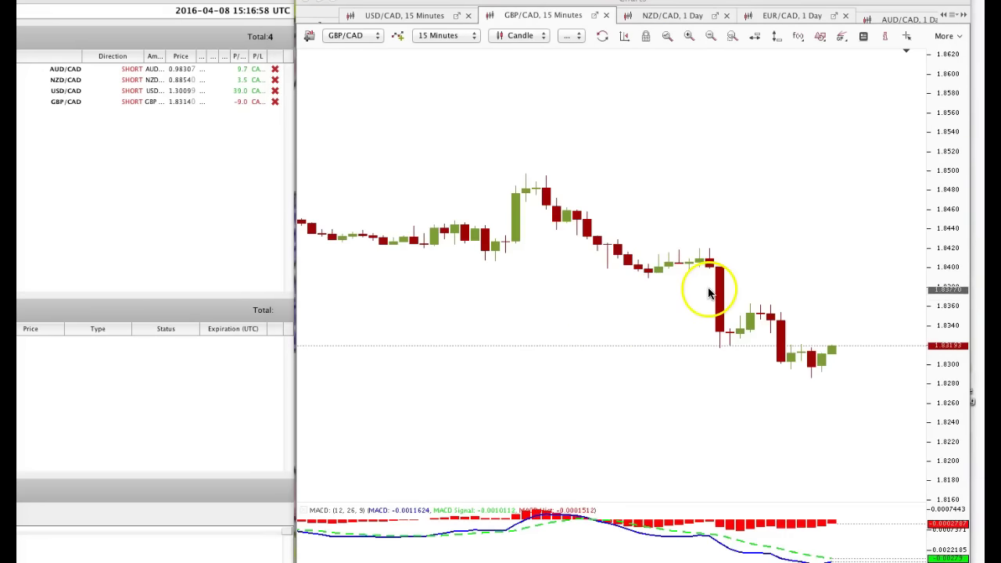
{"action": "left_click_drag", "start_coordinate": [579, 301], "coordinate": [576, 305]}
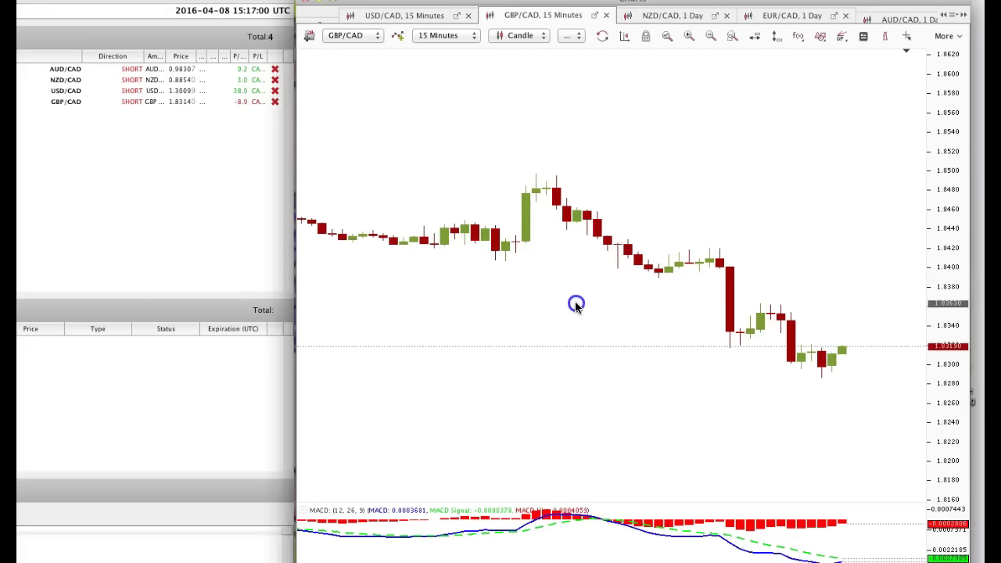
{"action": "left_click_drag", "start_coordinate": [599, 161], "coordinate": [701, 76]}
Step: Place a Signal Down arrow above the tall red GBP/CAD candle
{"action": "left_click", "coordinate": [824, 39]}
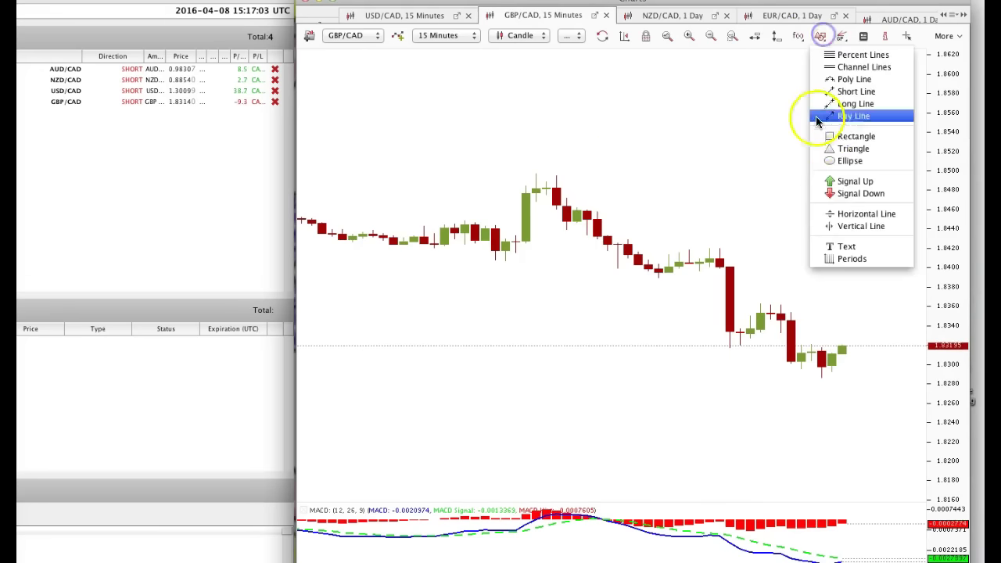
{"action": "left_click", "coordinate": [838, 194]}
{"action": "left_click", "coordinate": [732, 249]}
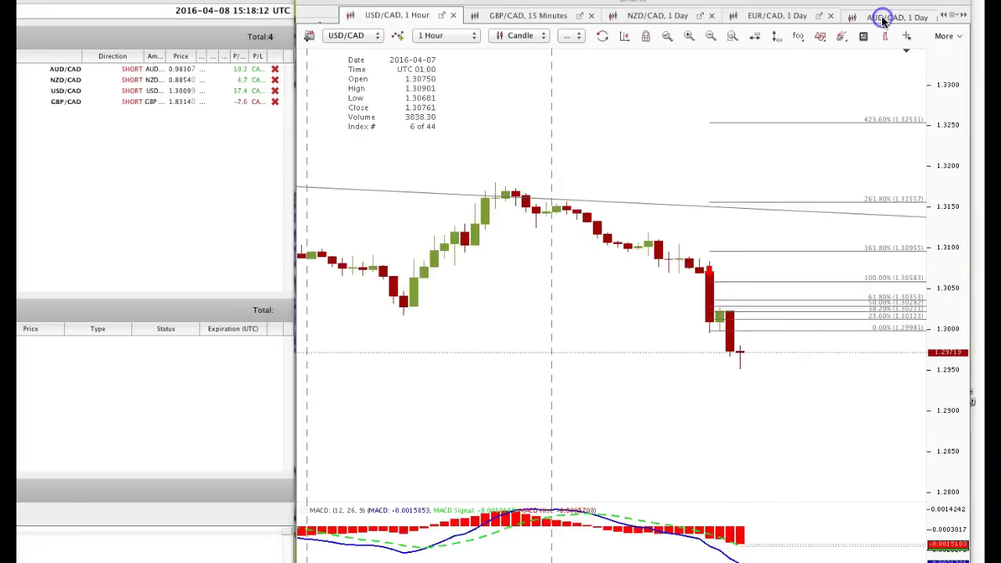
Step: Open the AUD/CAD daily chart, compress its candles, and shift them left for right margin
{"action": "left_click", "coordinate": [882, 16]}
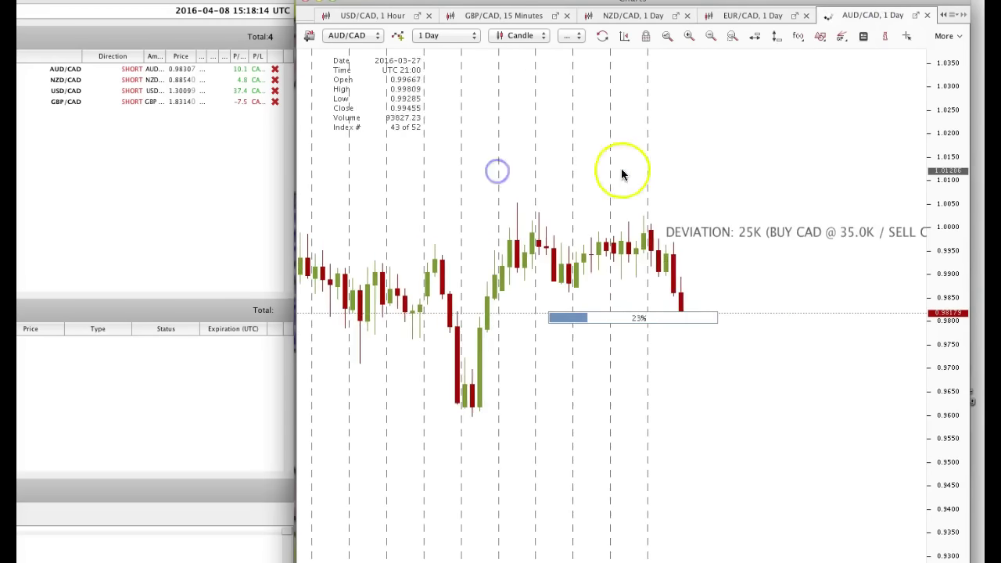
{"action": "left_click_drag", "start_coordinate": [945, 270], "coordinate": [941, 278]}
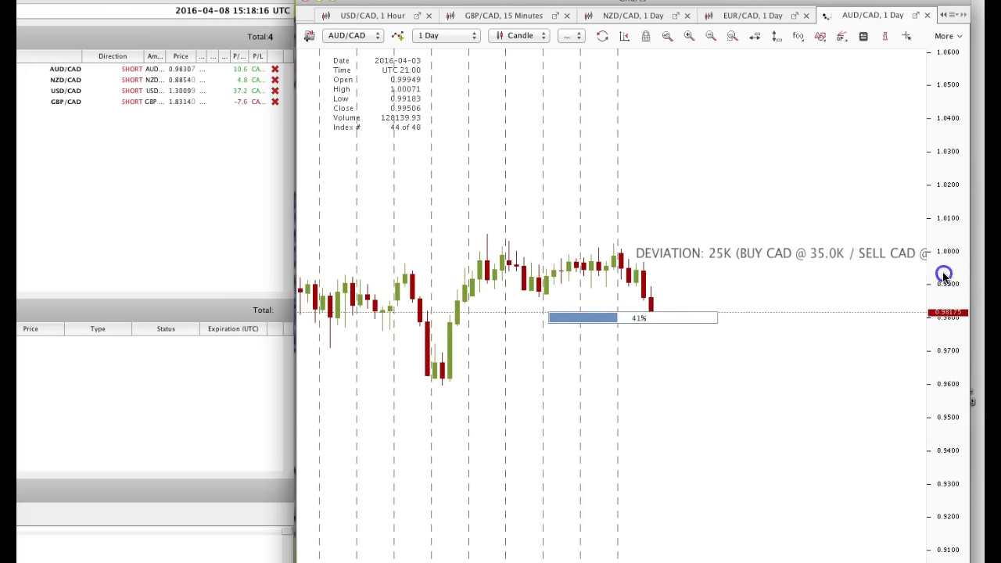
{"action": "left_click_drag", "start_coordinate": [761, 215], "coordinate": [724, 212]}
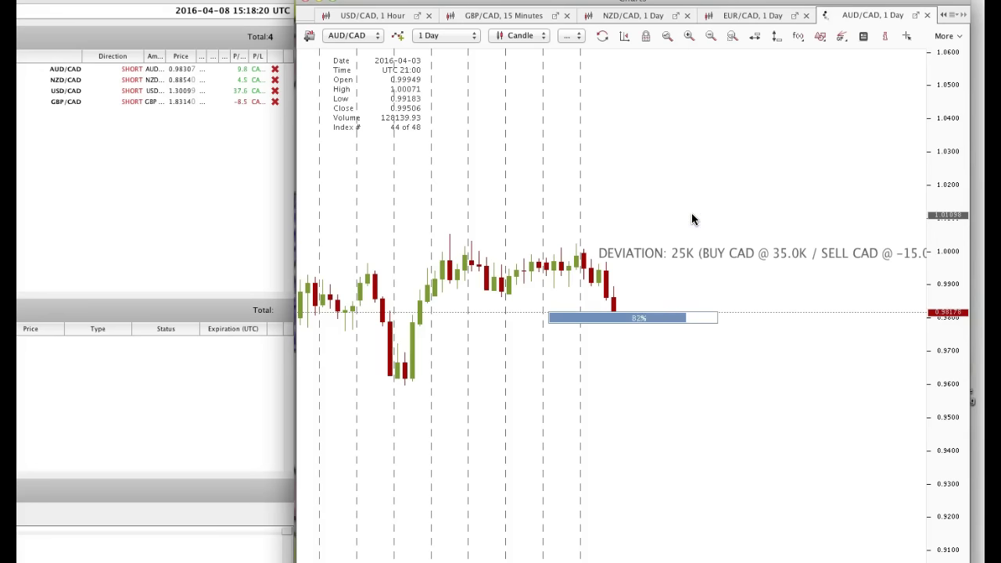
{"action": "left_click", "coordinate": [715, 209]}
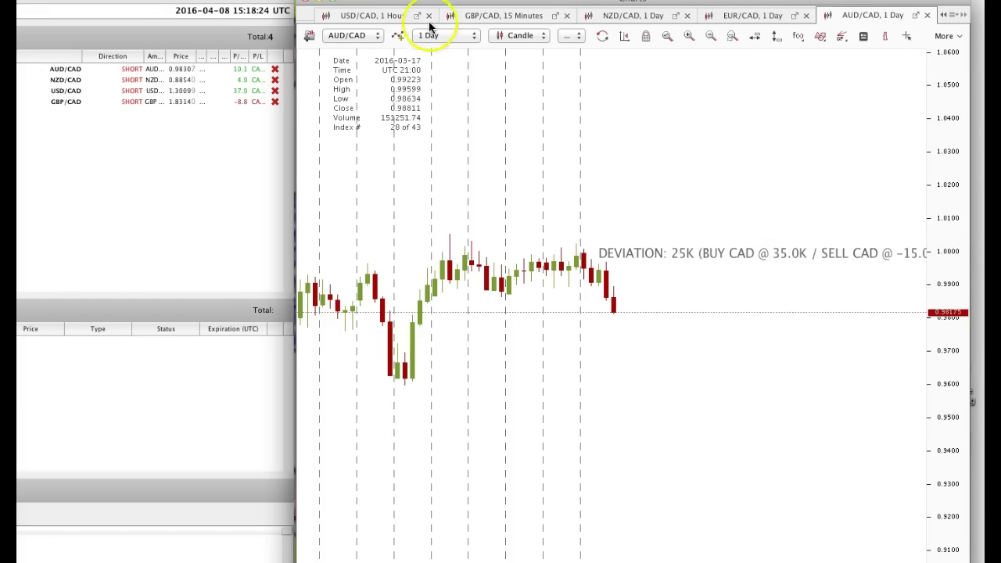
Step: Switch USD/CAD to the 1 Day timeframe and delete its Fibonacci levels
{"action": "left_click", "coordinate": [376, 15]}
{"action": "left_click", "coordinate": [432, 35]}
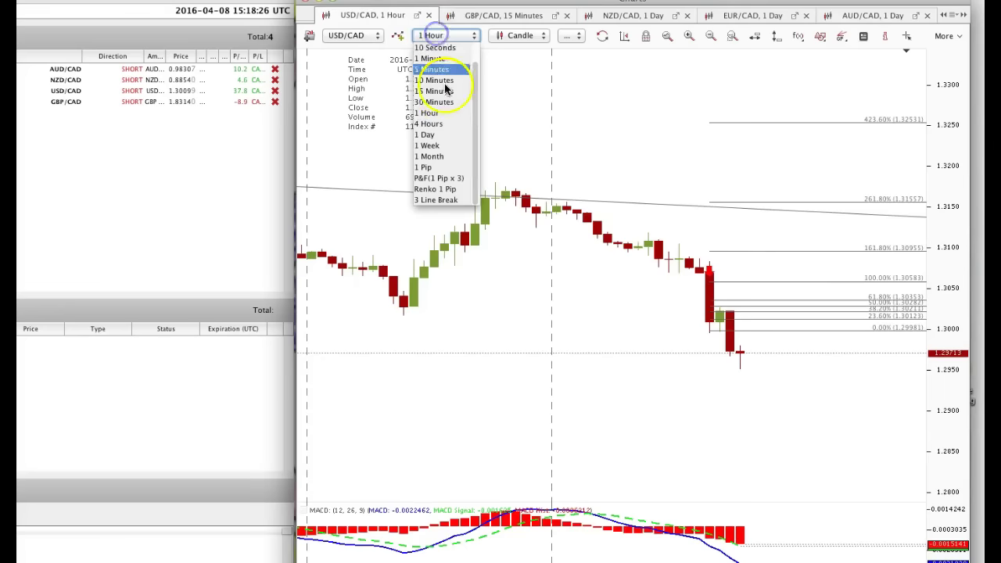
{"action": "left_click", "coordinate": [438, 135]}
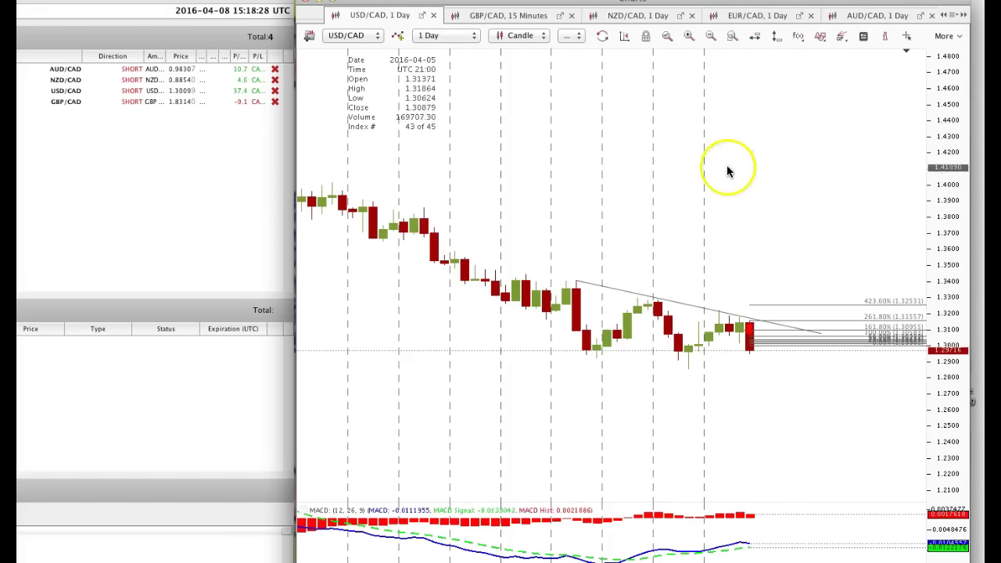
{"action": "right_click", "coordinate": [832, 329]}
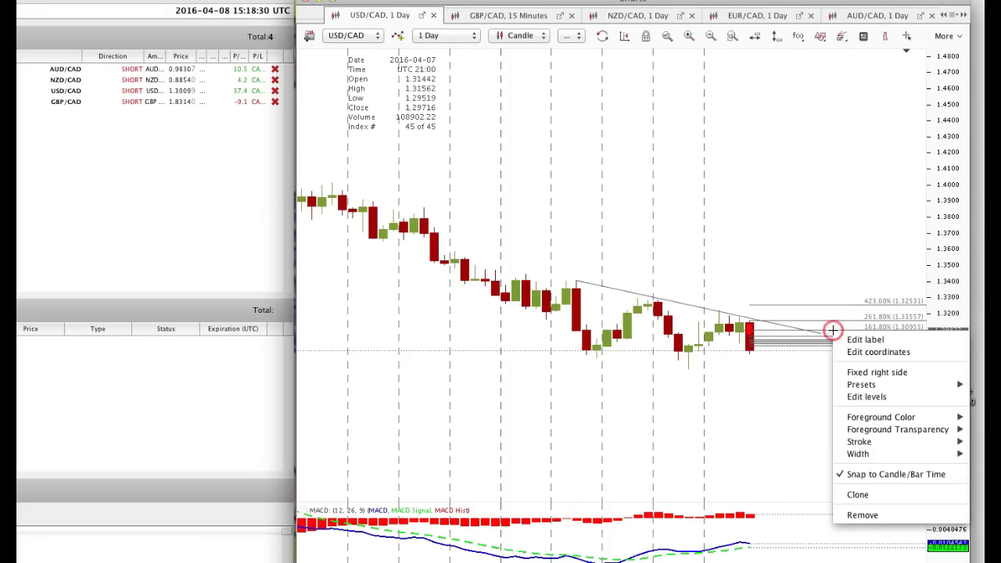
{"action": "mouse_move", "coordinate": [847, 445]}
{"action": "left_click", "coordinate": [854, 516]}
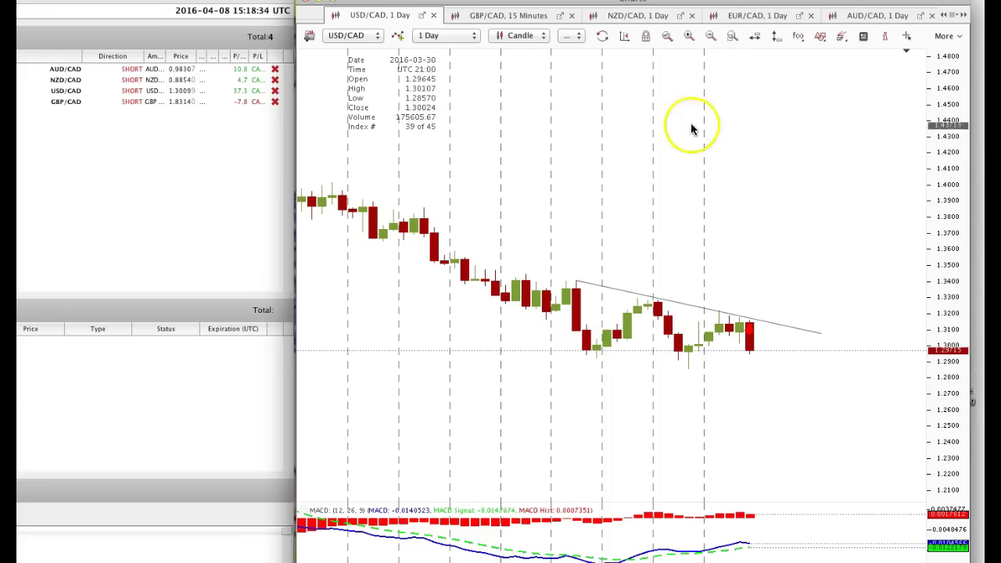
Step: Draw a thin rectangle just under the recent USD/CAD daily lows
{"action": "left_click", "coordinate": [819, 36]}
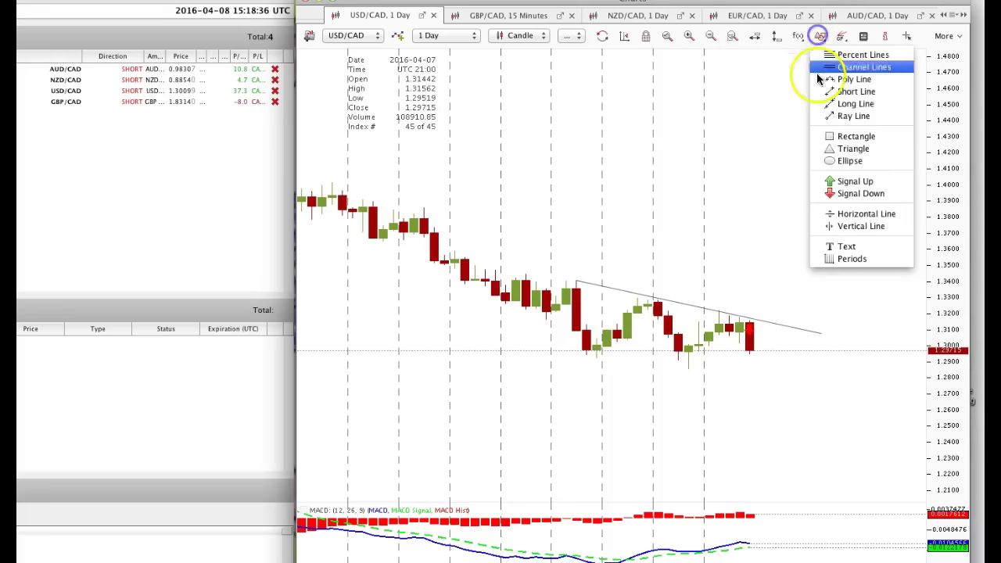
{"action": "left_click", "coordinate": [822, 136]}
{"action": "left_click_drag", "start_coordinate": [677, 364], "coordinate": [820, 363]}
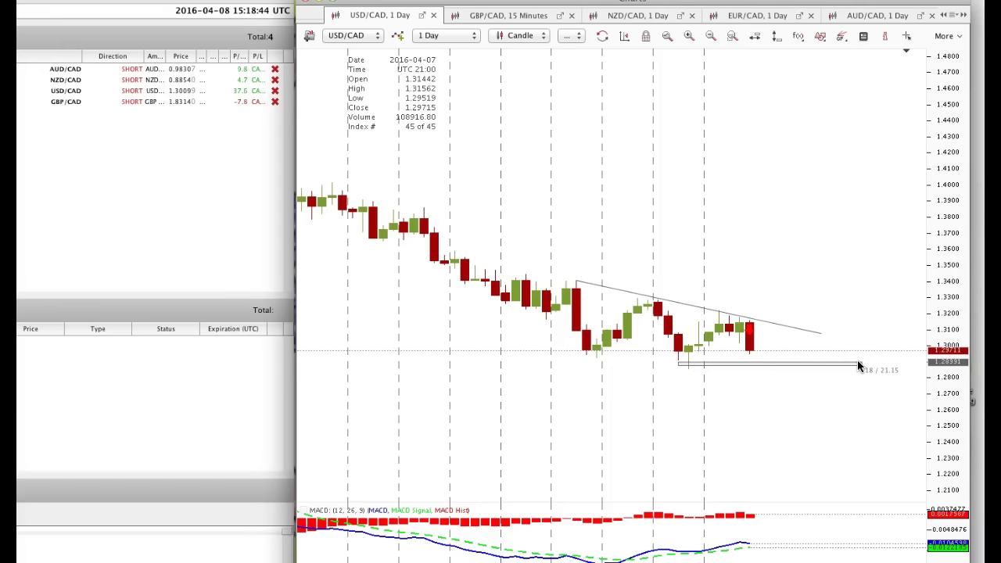
{"action": "left_click", "coordinate": [862, 365]}
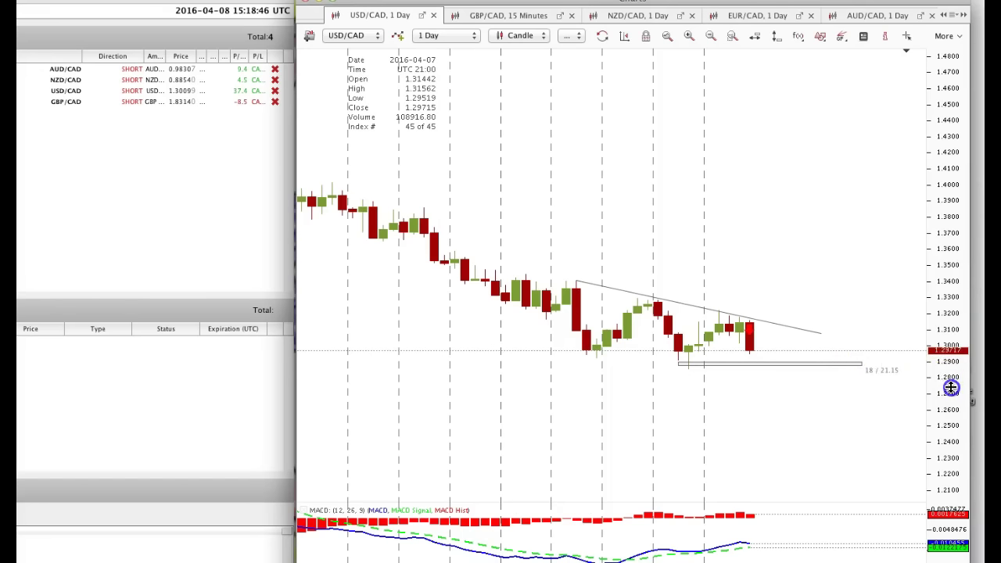
{"action": "left_click_drag", "start_coordinate": [951, 387], "coordinate": [952, 388]}
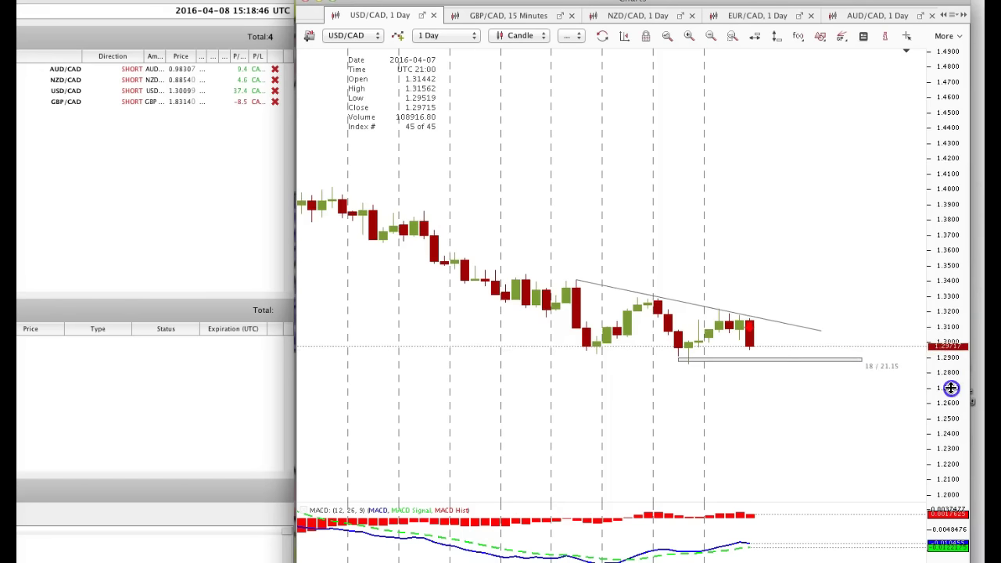
Step: Place a down-signal arrow just above the latest USD/CAD daily candle
{"action": "left_click", "coordinate": [749, 368]}
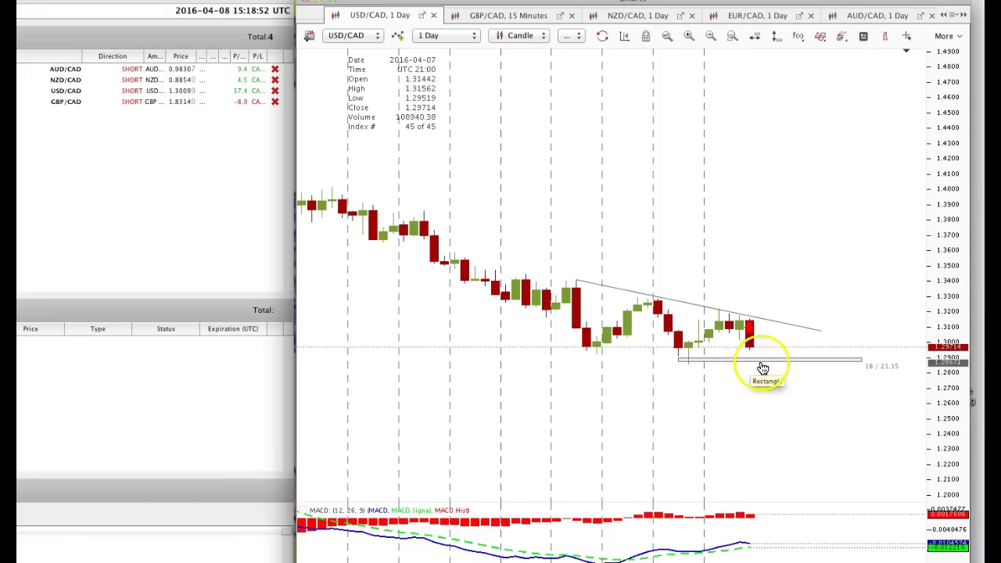
{"action": "left_click", "coordinate": [750, 335]}
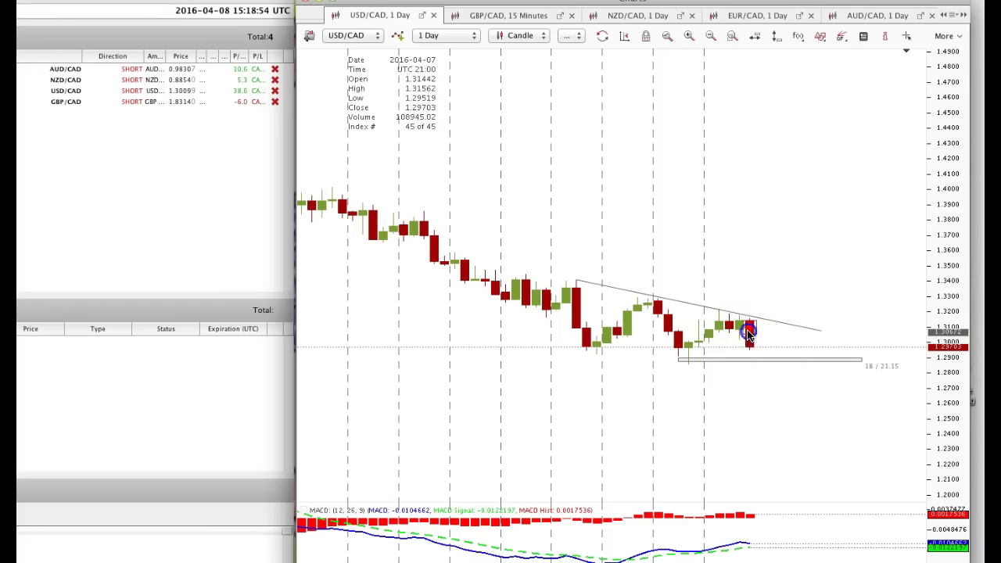
{"action": "left_click_drag", "start_coordinate": [748, 332], "coordinate": [749, 312]}
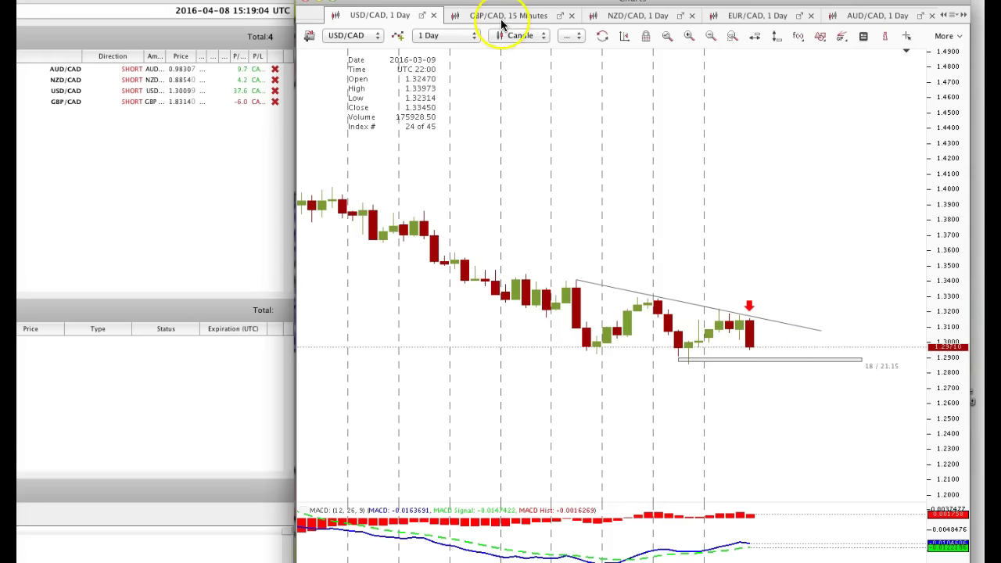
Step: Mark a horizontal level at 0.88025 on NZD/CAD, then show EUR/CAD with space after the latest candle
{"action": "left_click", "coordinate": [601, 16]}
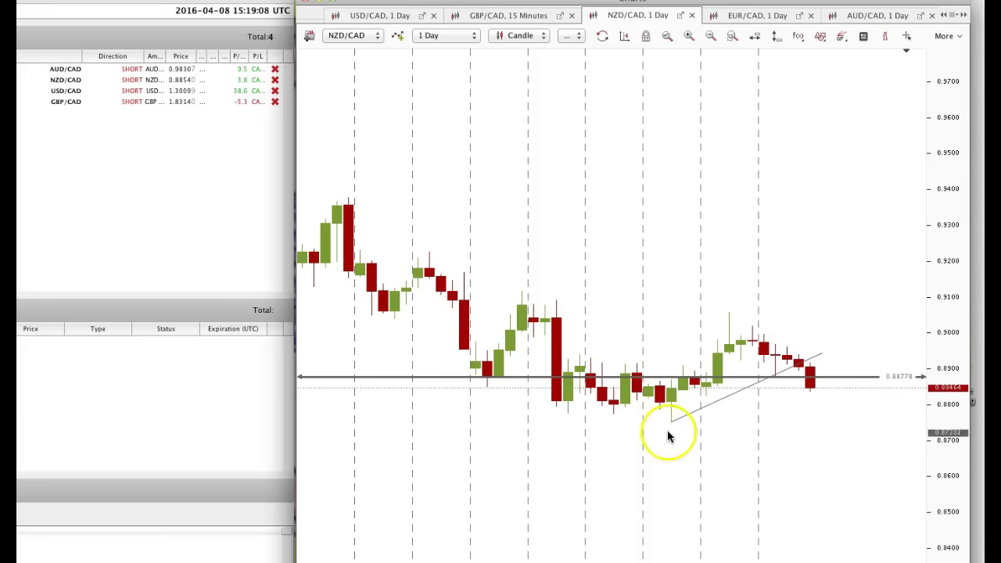
{"action": "left_click_drag", "start_coordinate": [928, 340], "coordinate": [928, 346]}
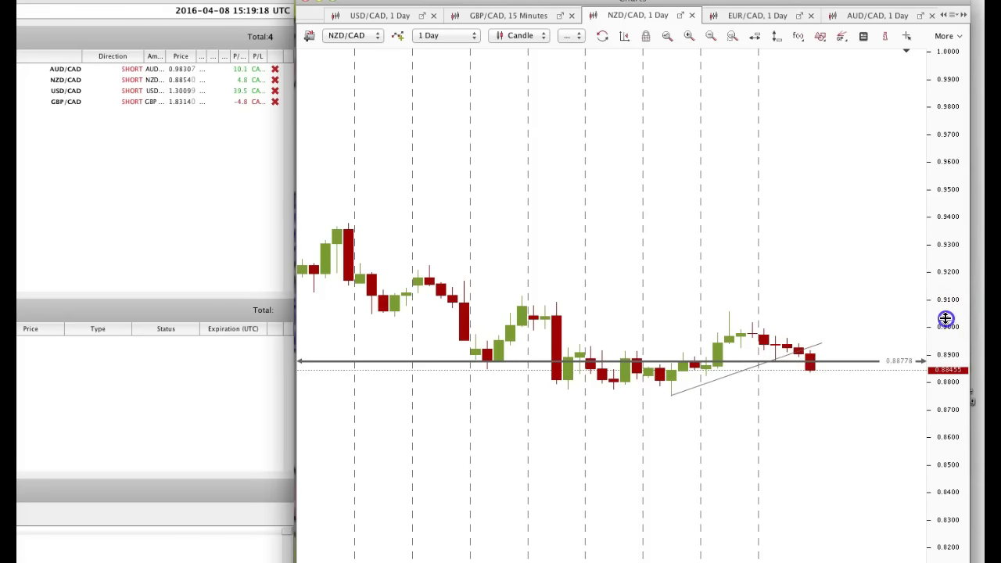
{"action": "left_click_drag", "start_coordinate": [946, 319], "coordinate": [947, 311]}
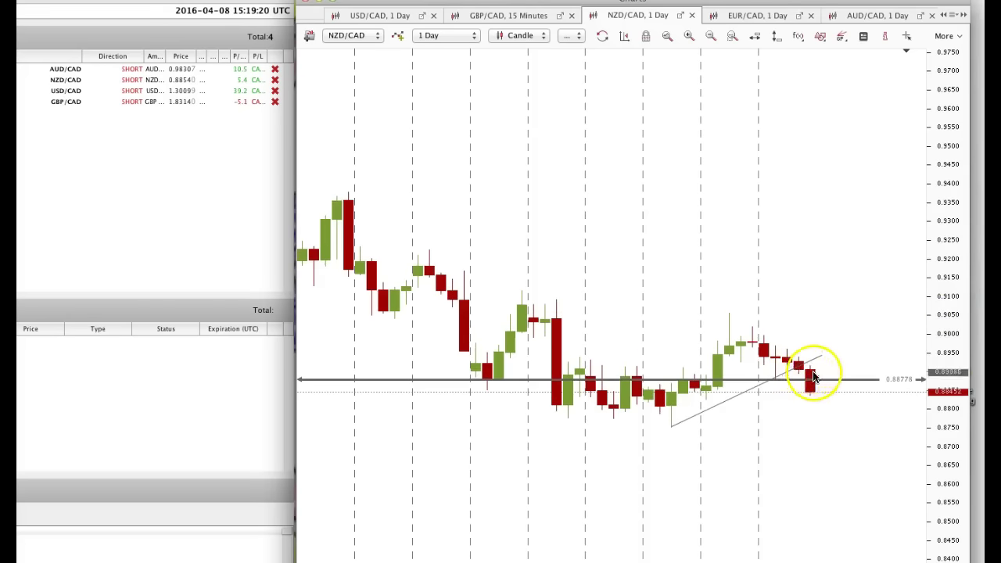
{"action": "left_click", "coordinate": [754, 36]}
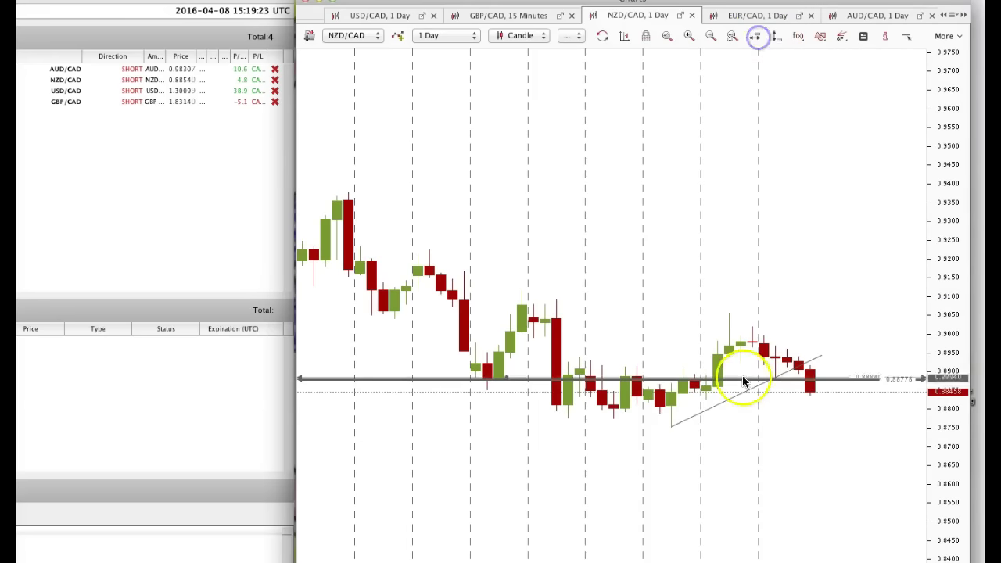
{"action": "left_click", "coordinate": [709, 408]}
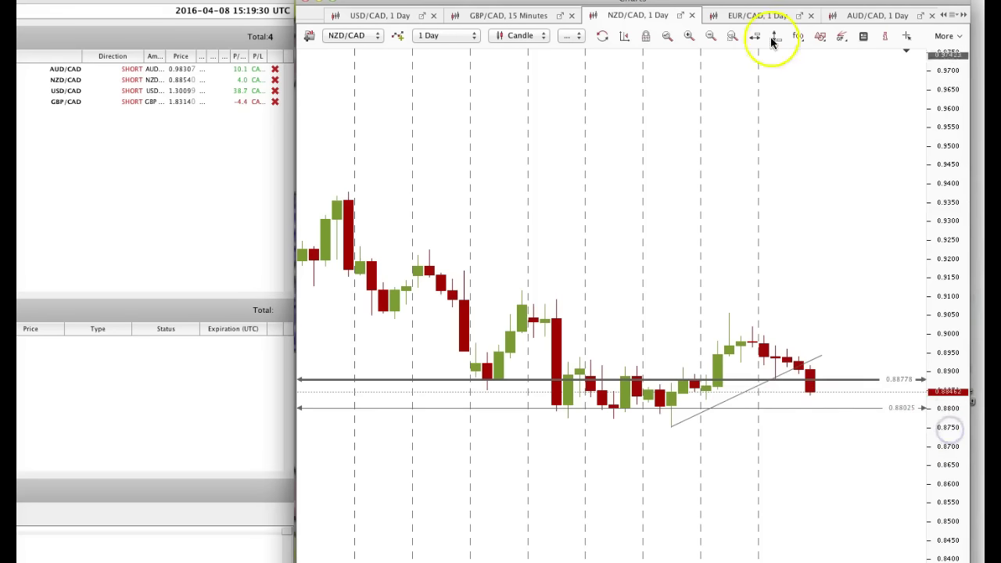
{"action": "left_click", "coordinate": [743, 15]}
{"action": "left_click_drag", "start_coordinate": [751, 157], "coordinate": [709, 156]}
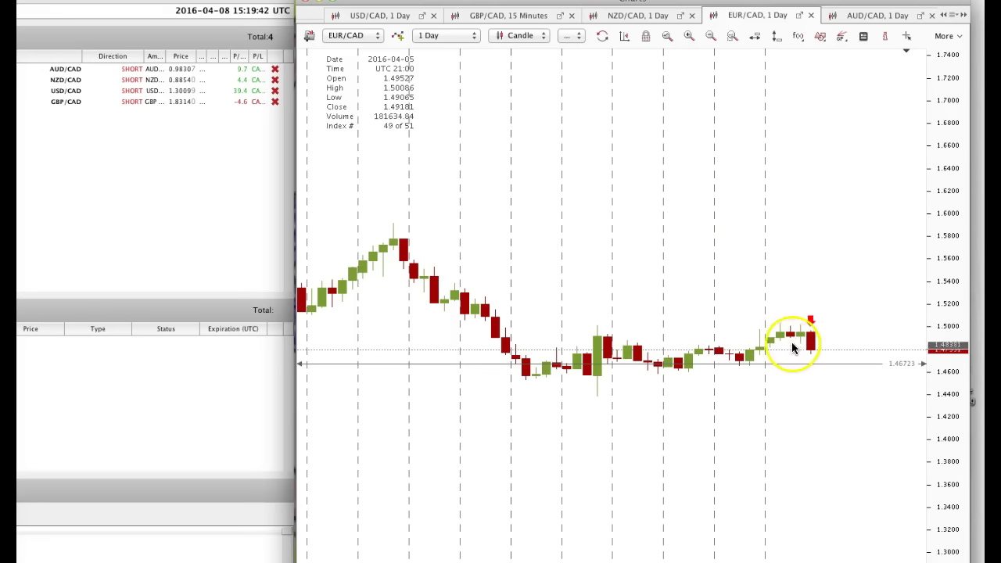
Step: Add a horizontal level at 1.48622 and move the lower 1.46723 level down to 1.46578
{"action": "left_click", "coordinate": [754, 36]}
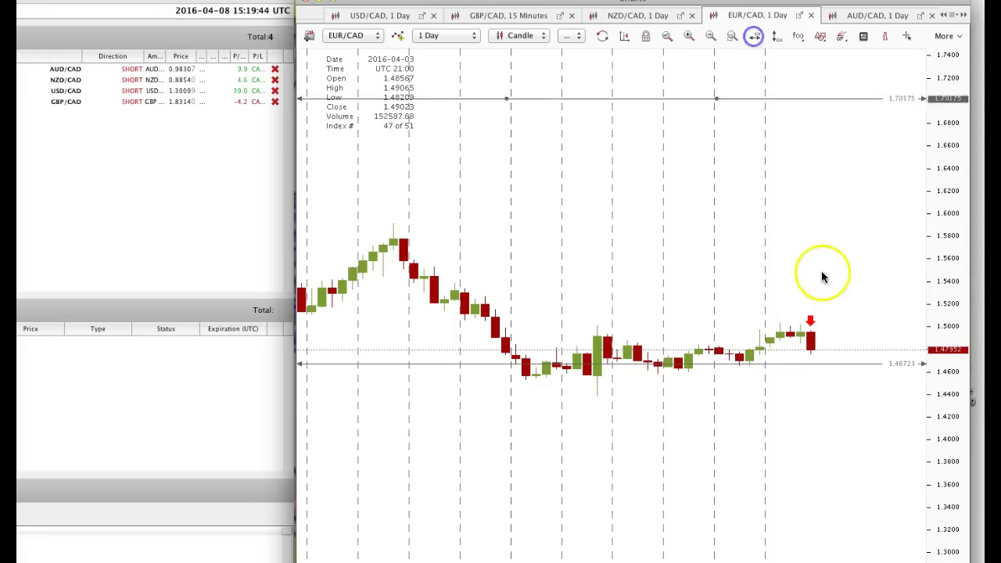
{"action": "left_click", "coordinate": [812, 342]}
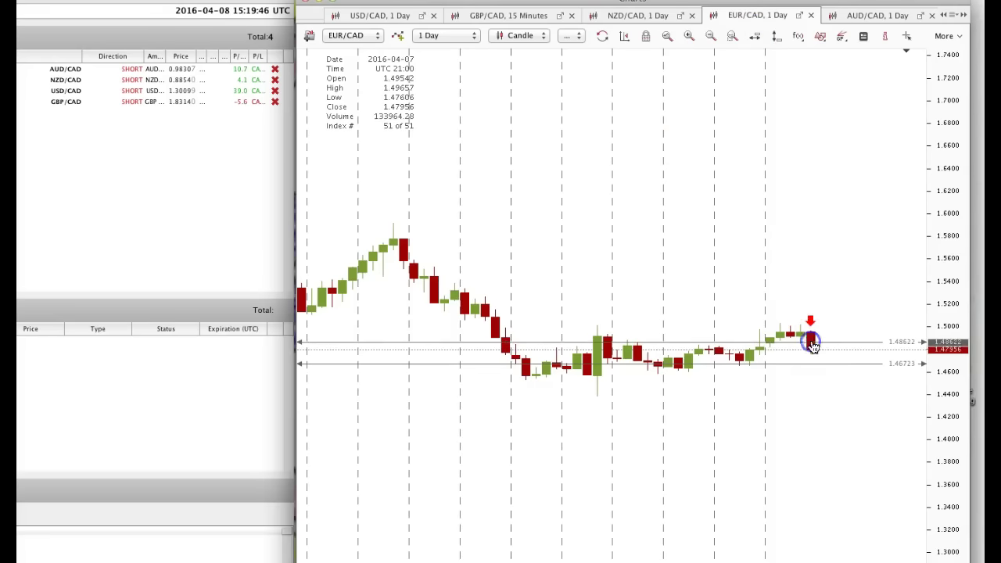
{"action": "left_click", "coordinate": [686, 35]}
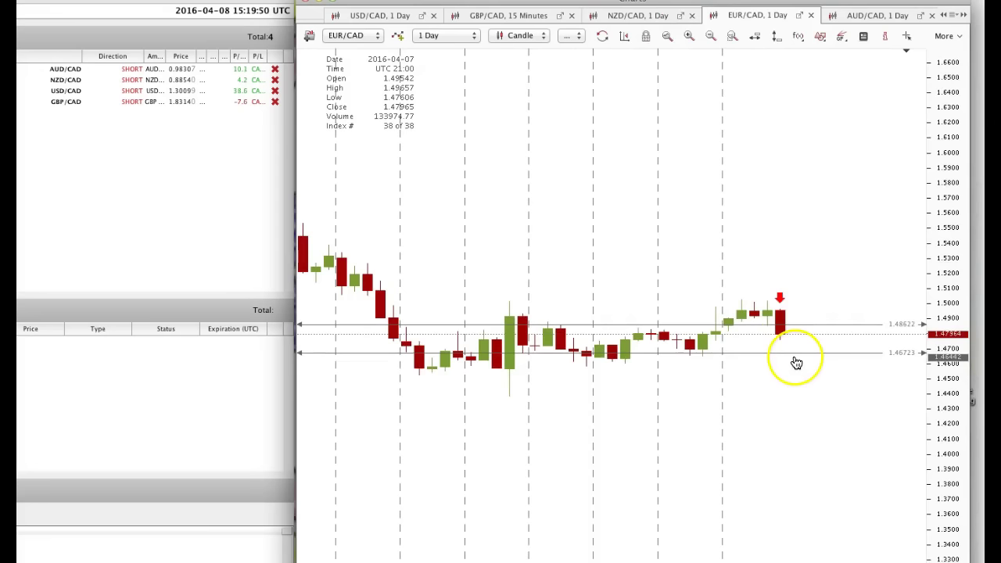
{"action": "left_click", "coordinate": [779, 356]}
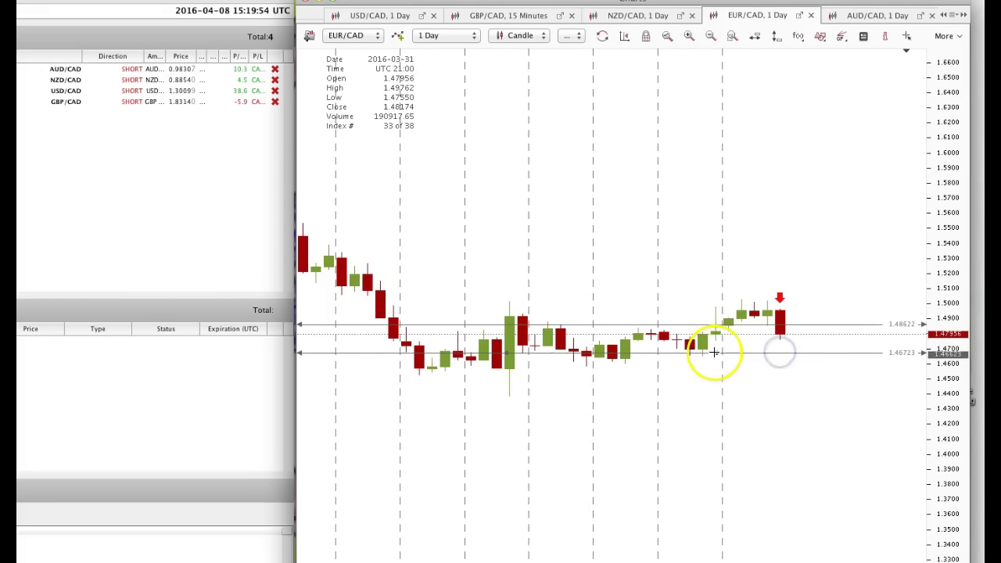
{"action": "left_click_drag", "start_coordinate": [716, 353], "coordinate": [717, 356]}
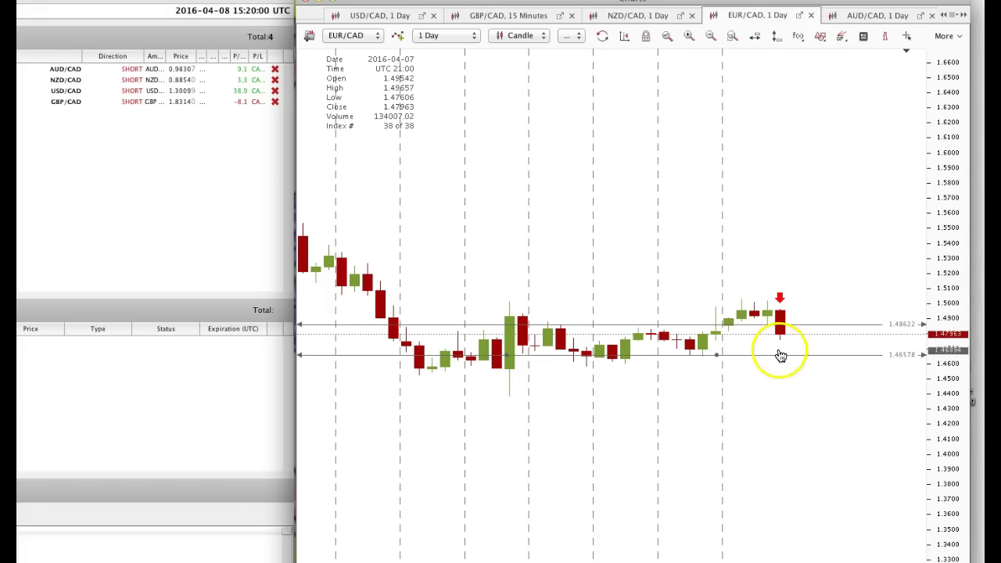
Step: On the AUD/CAD daily chart, draw a rising short trend line along the recent candle lows
{"action": "left_click", "coordinate": [843, 17]}
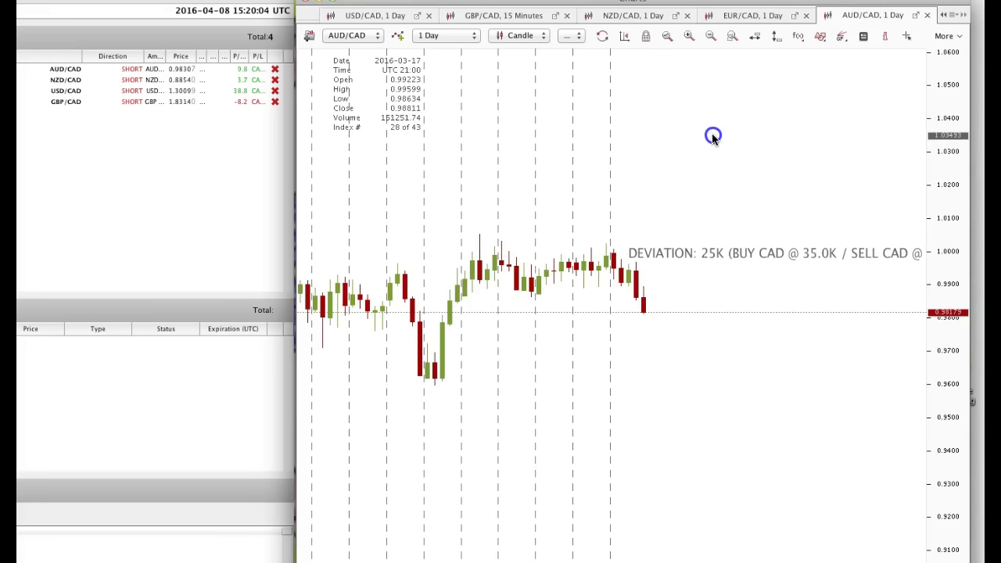
{"action": "mouse_move", "coordinate": [938, 174]}
{"action": "left_mouse_down"}
{"action": "mouse_move", "coordinate": [943, 188]}
{"action": "mouse_move", "coordinate": [939, 169]}
{"action": "left_mouse_up"}
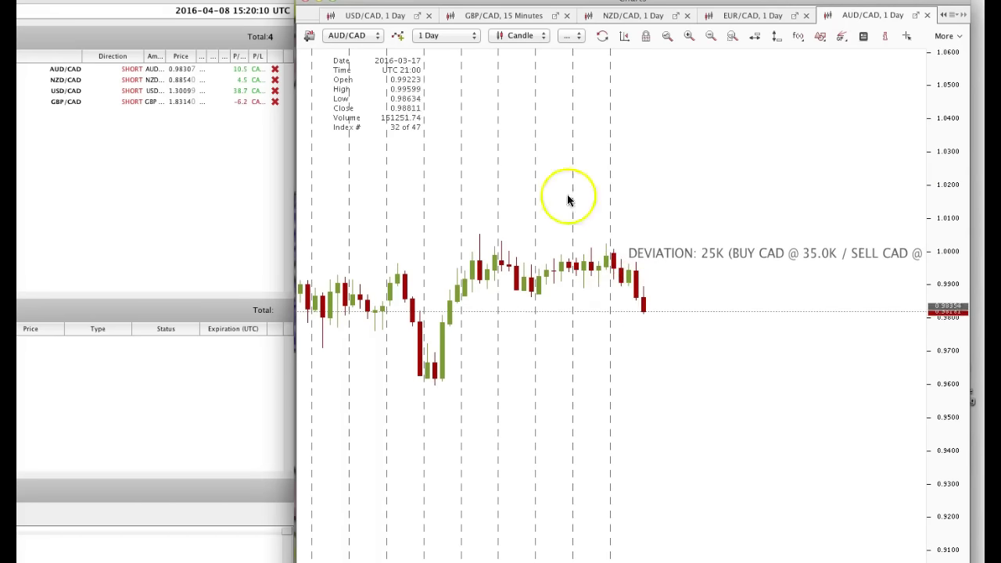
{"action": "left_click", "coordinate": [816, 42]}
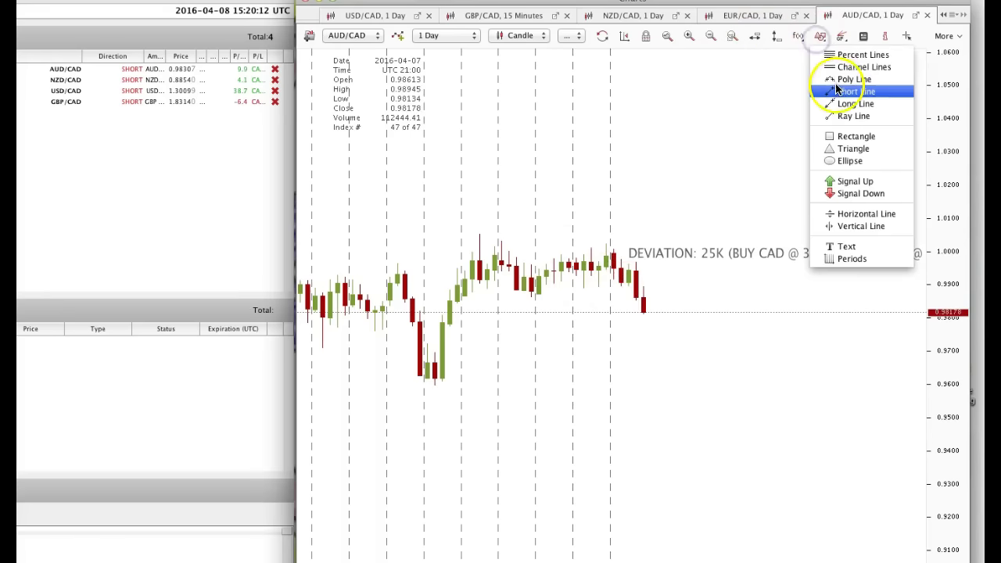
{"action": "left_click", "coordinate": [836, 88]}
{"action": "left_click_drag", "start_coordinate": [532, 298], "coordinate": [535, 194]}
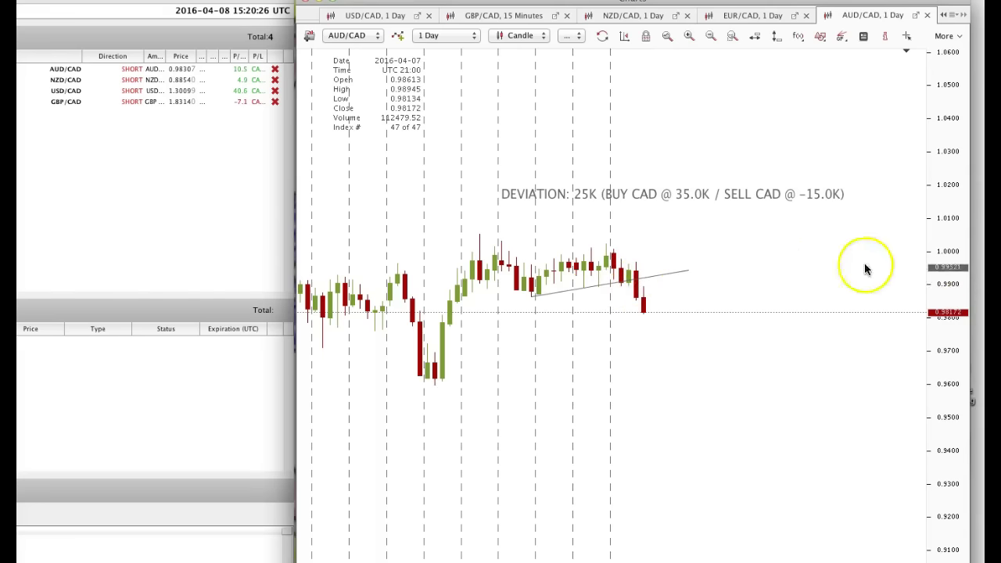
Step: Add horizontal price levels at 0.97658 and 0.96161 below the recent candles
{"action": "left_click_drag", "start_coordinate": [943, 290], "coordinate": [946, 286]}
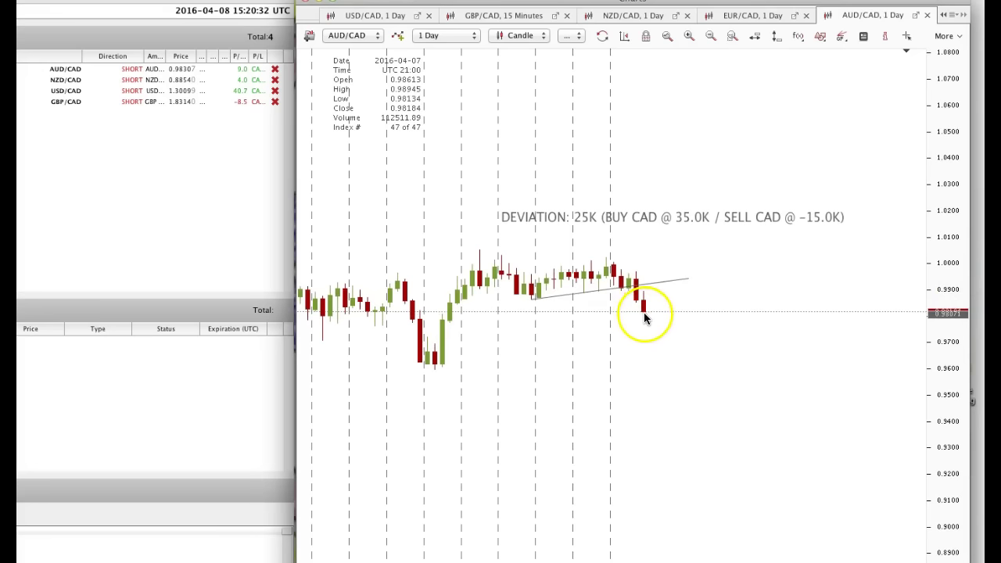
{"action": "left_click", "coordinate": [754, 36]}
{"action": "left_click_drag", "start_coordinate": [588, 327], "coordinate": [588, 324]}
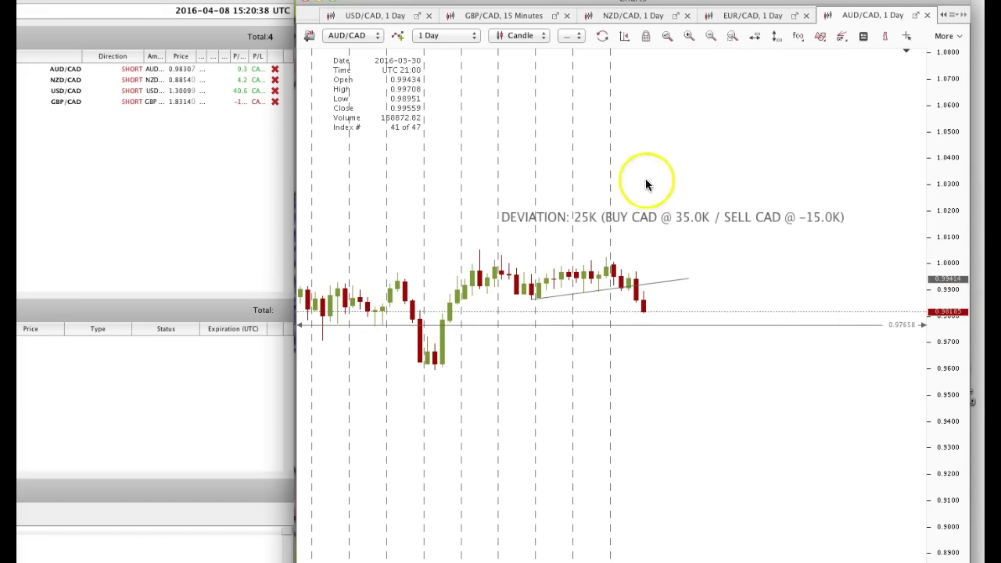
{"action": "left_click", "coordinate": [754, 36]}
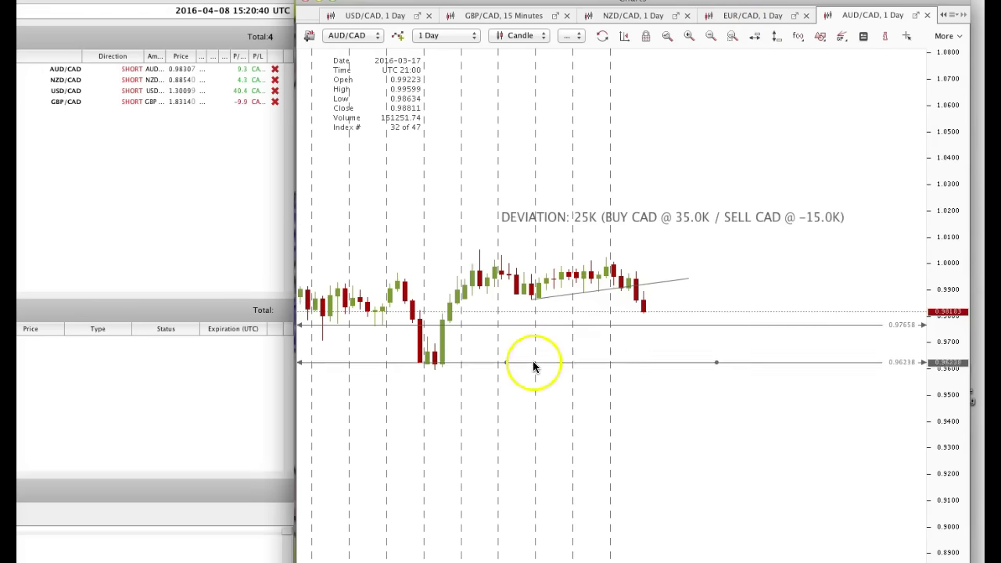
{"action": "left_click", "coordinate": [534, 364]}
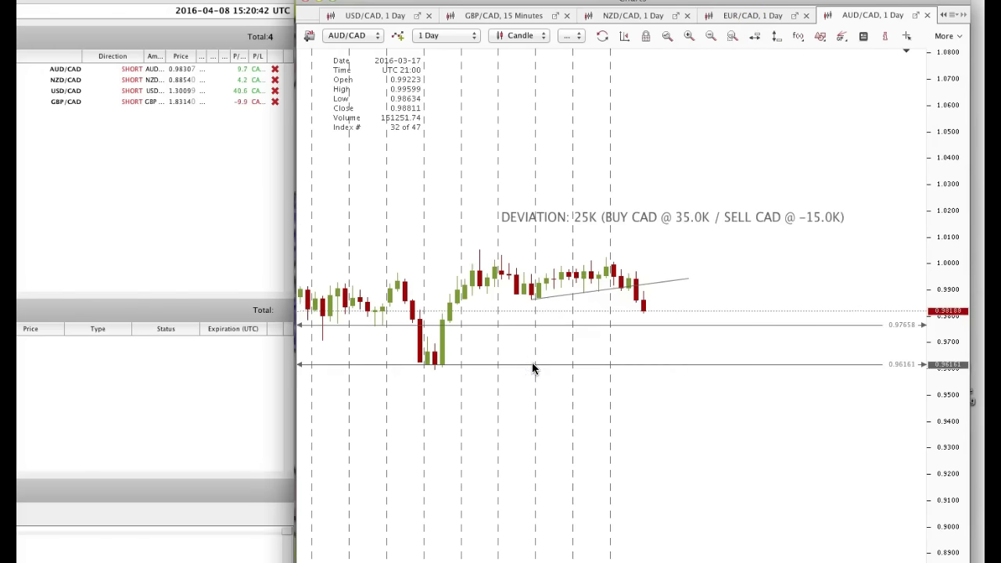
{"action": "mouse_move", "coordinate": [548, 363]}
{"action": "left_mouse_down"}
{"action": "mouse_move", "coordinate": [595, 350]}
{"action": "mouse_move", "coordinate": [705, 234]}
{"action": "left_mouse_up"}
{"action": "left_click_drag", "start_coordinate": [937, 232], "coordinate": [935, 236]}
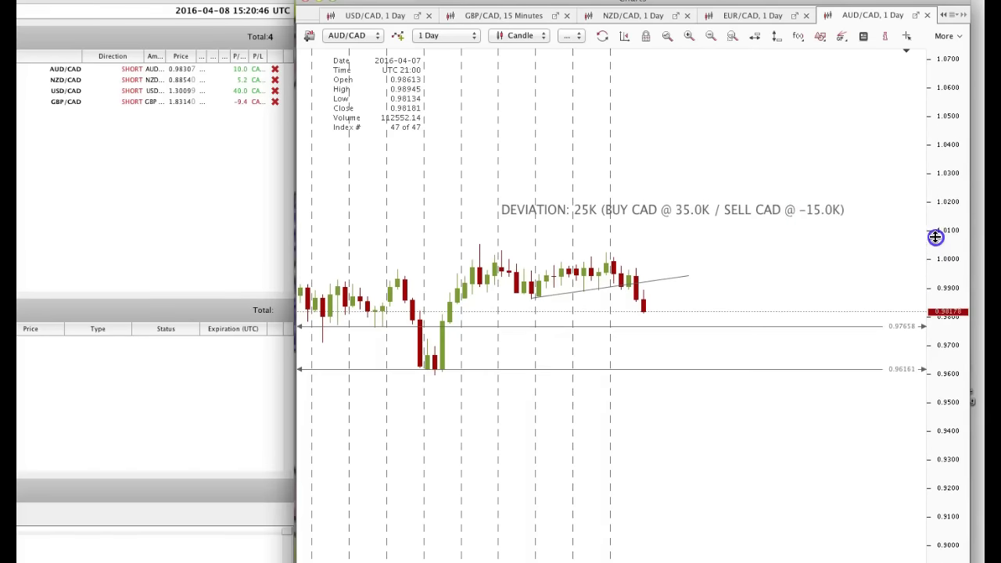
{"action": "left_click", "coordinate": [842, 36]}
Step: Draw a Fibonacci retracement from the 1.00532 high (0%) to 0.98585 (100%), reaching 423.6% at 0.92282
{"action": "left_click", "coordinate": [855, 81]}
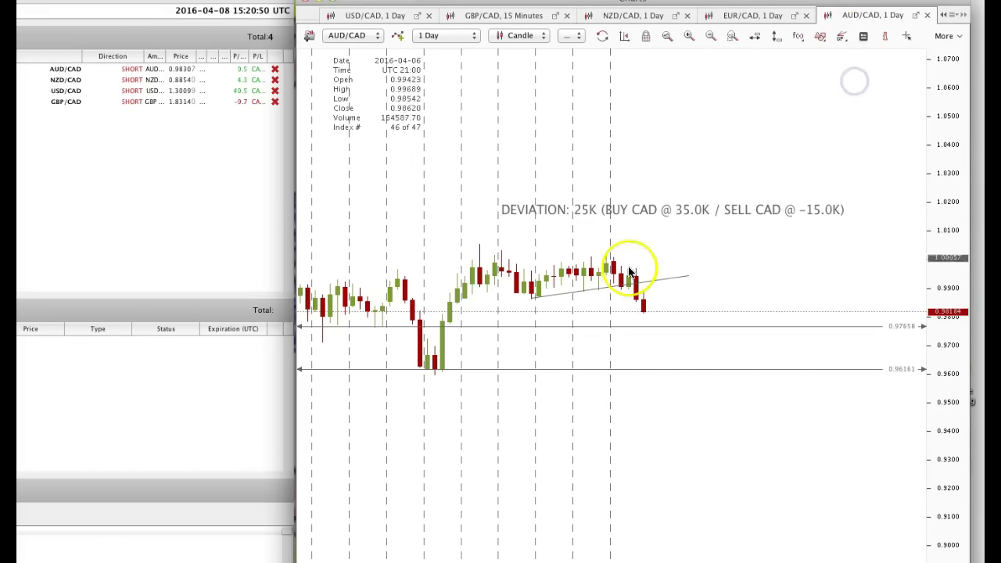
{"action": "left_click_drag", "start_coordinate": [632, 268], "coordinate": [538, 298]}
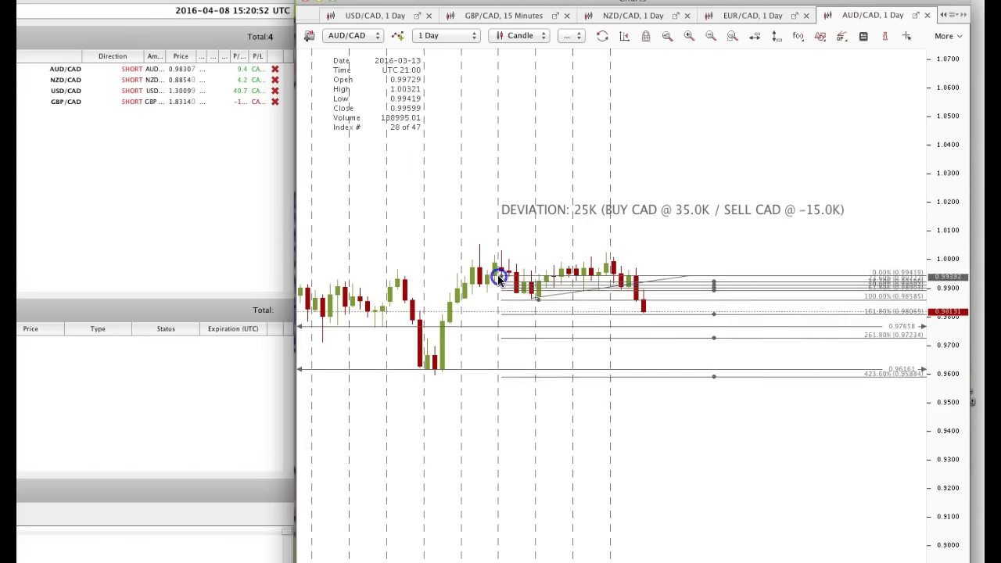
{"action": "left_click_drag", "start_coordinate": [443, 249], "coordinate": [441, 241]}
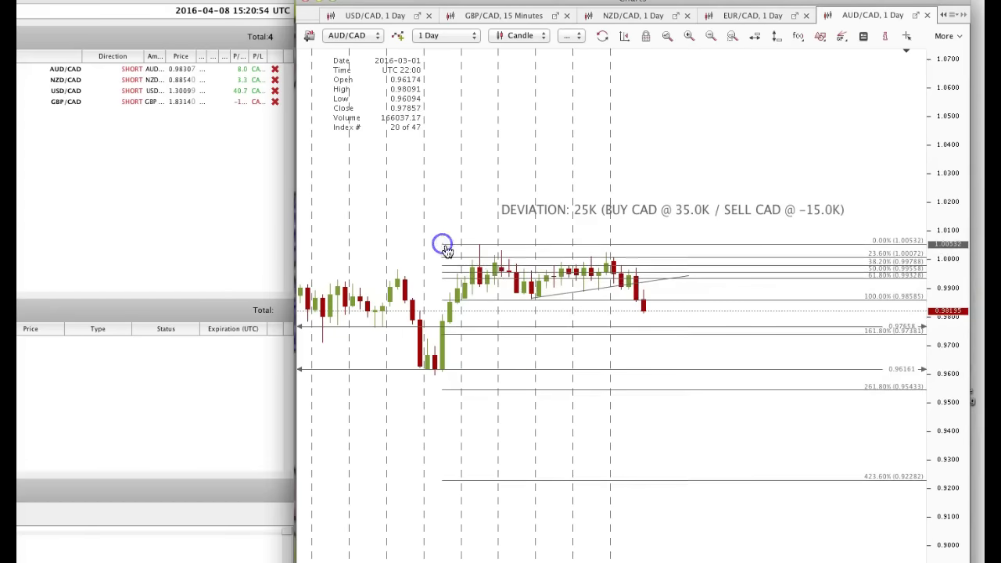
{"action": "left_click", "coordinate": [715, 340]}
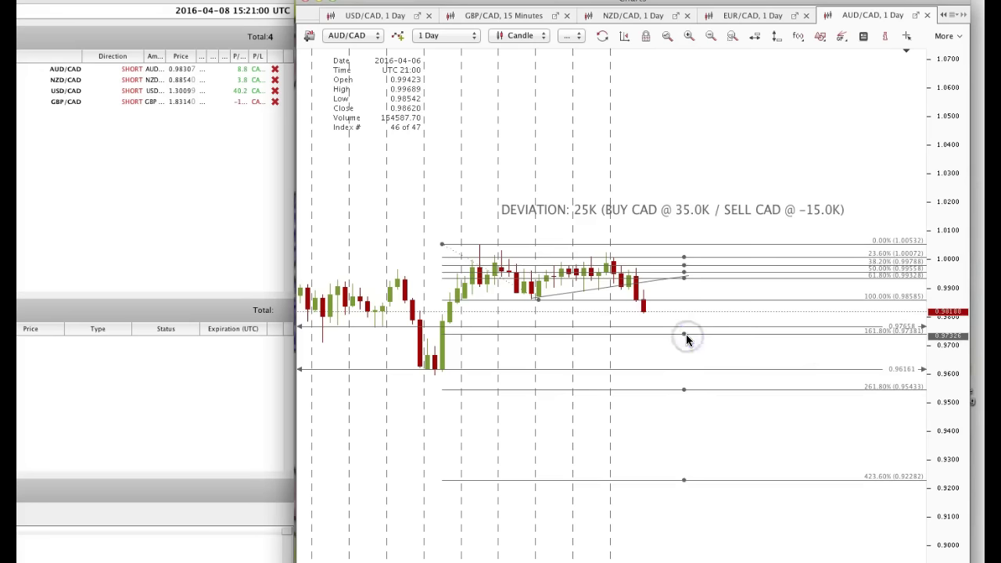
{"action": "left_click", "coordinate": [682, 398]}
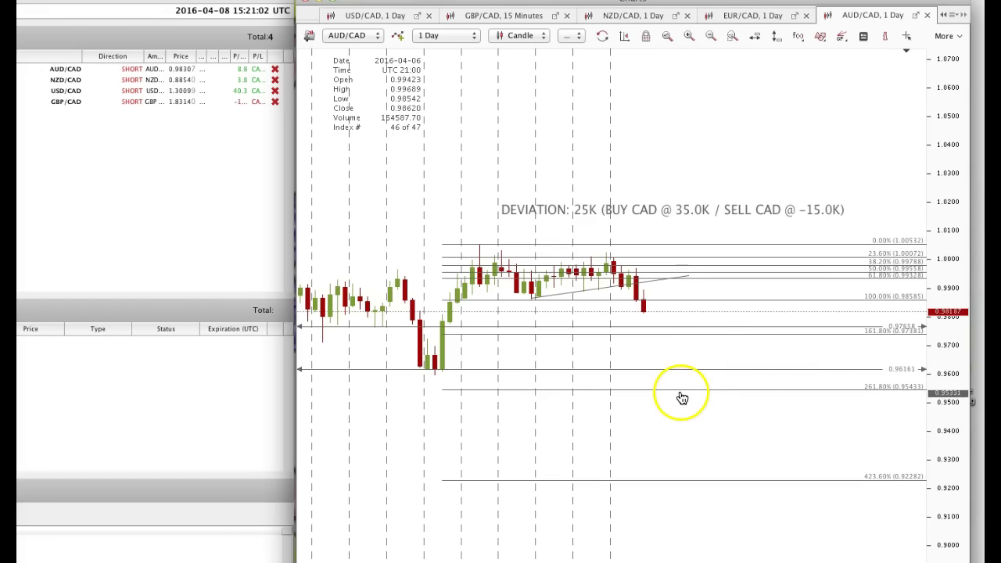